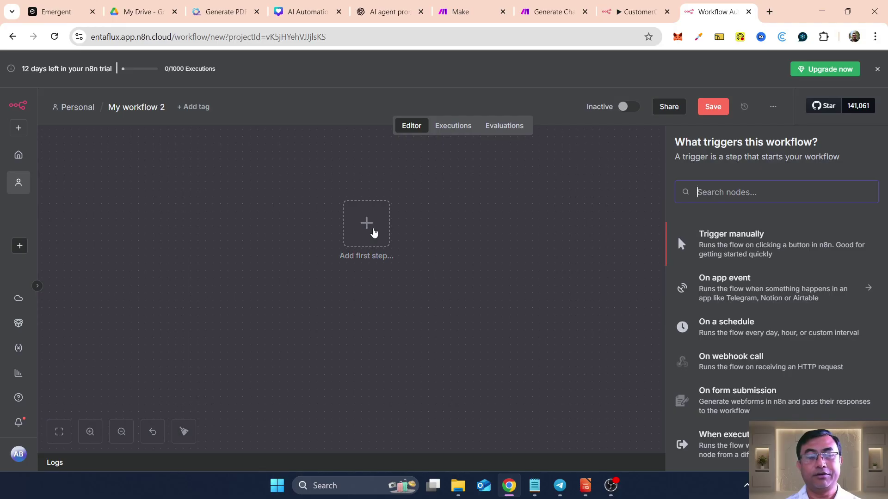
Step: Add a Telegram On message trigger as the first step, using the Telegram account credential
text(te)
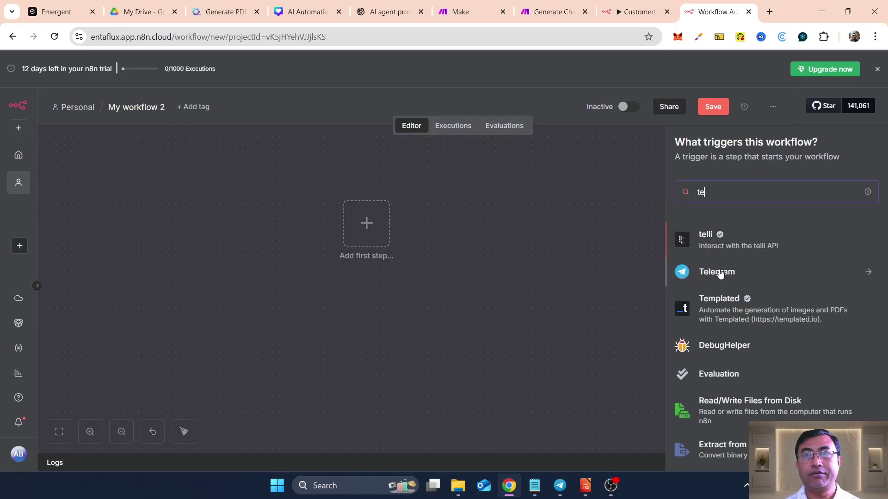
click(699, 273)
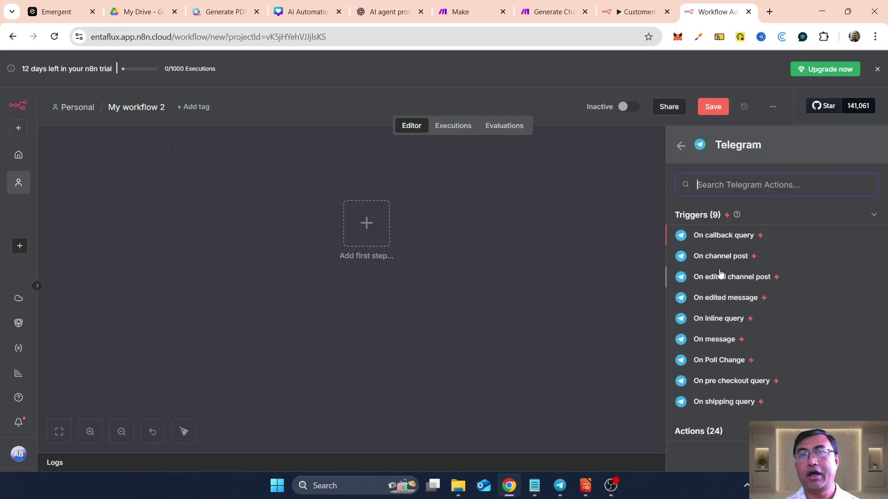
click(707, 342)
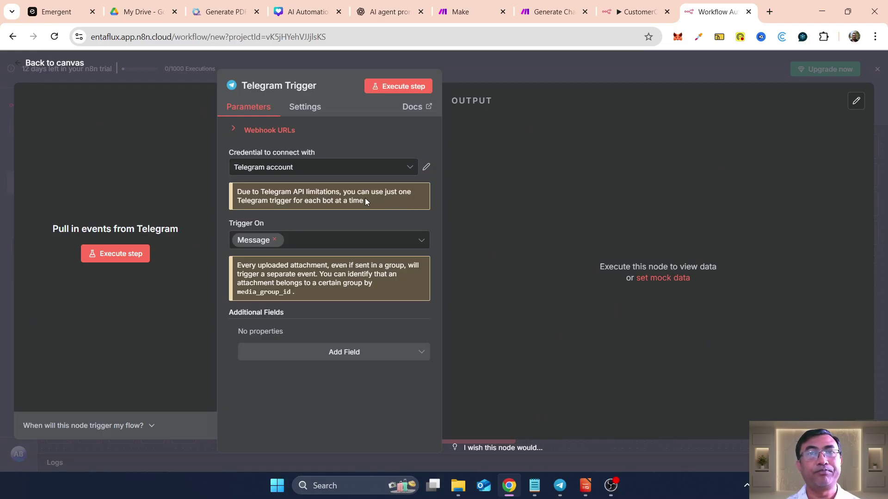
click(359, 169)
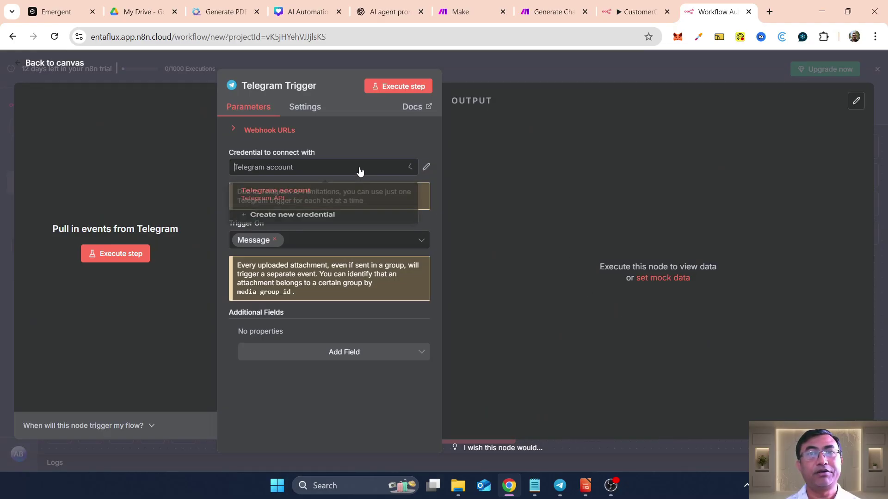
click(291, 200)
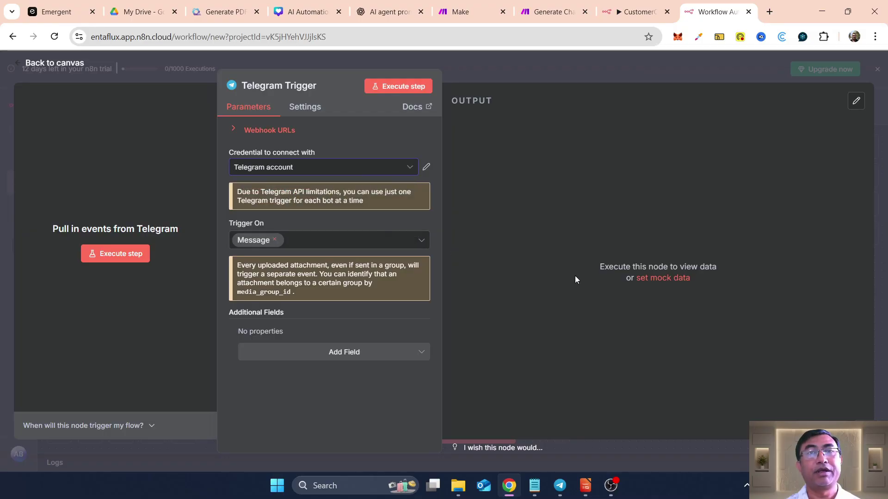
Step: Run the Telegram Trigger, send "hi" to the n8ntestdev bot in Telegram, and check the received chat ID in the n8n output
click(560, 485)
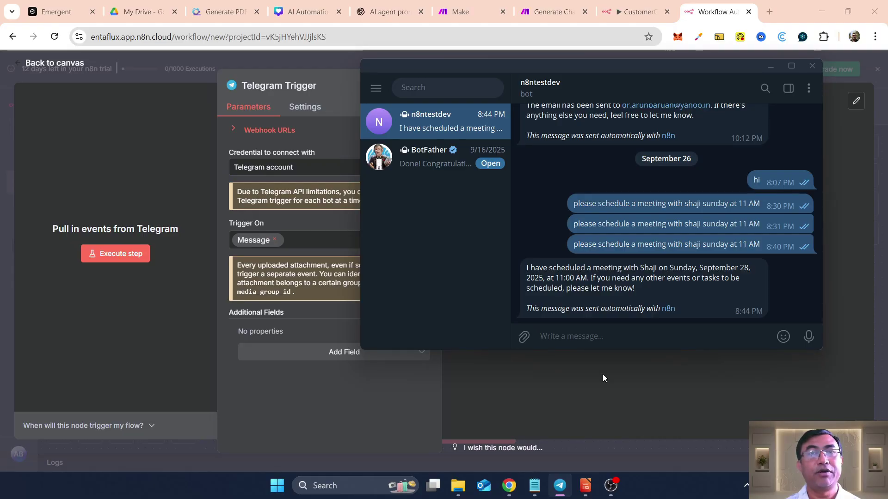
click(137, 259)
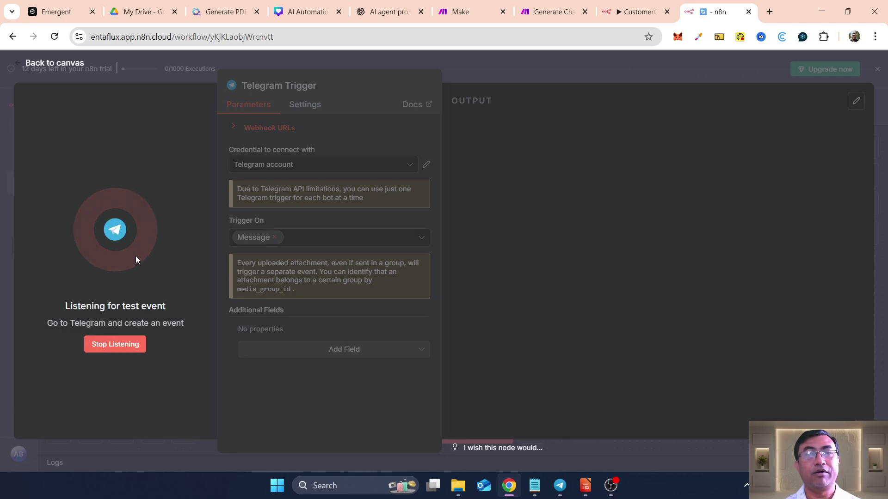
key(alt+Tab)
text(hi)
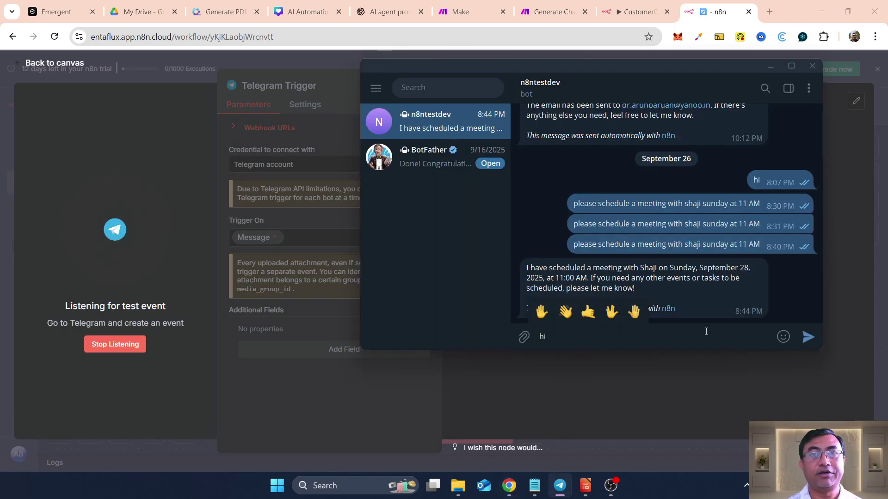
key(Return)
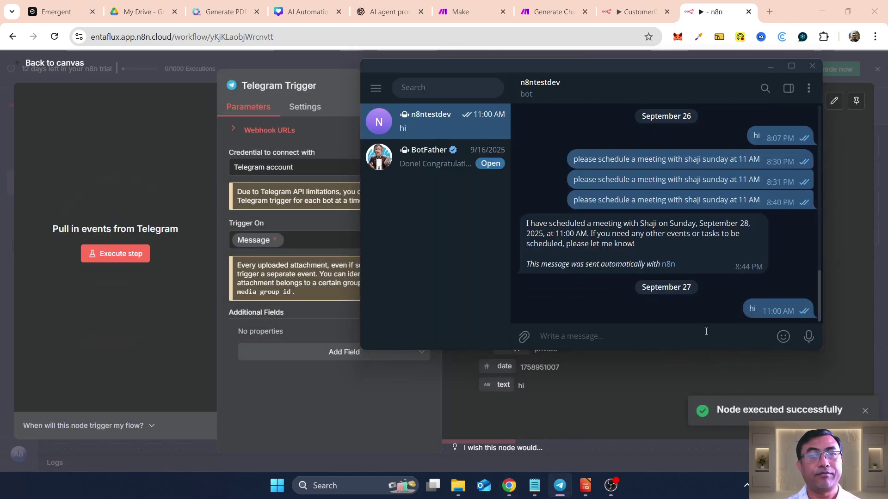
click(278, 391)
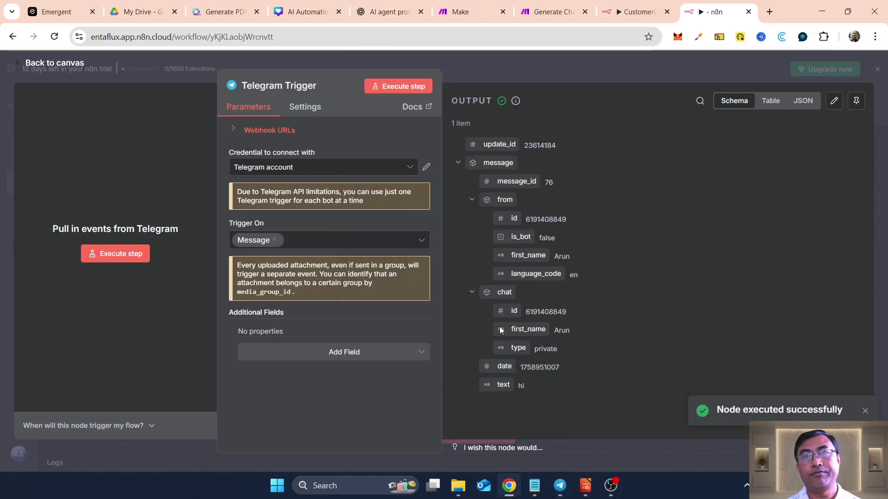
double_click(538, 312)
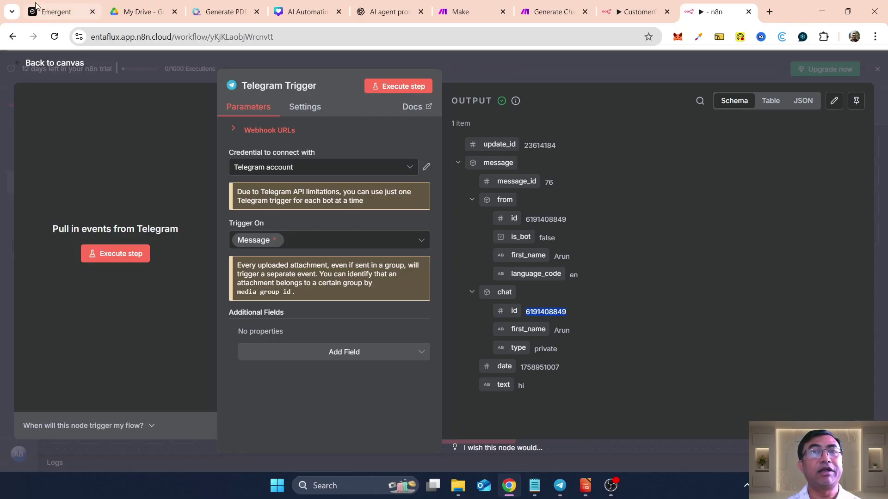
click(74, 65)
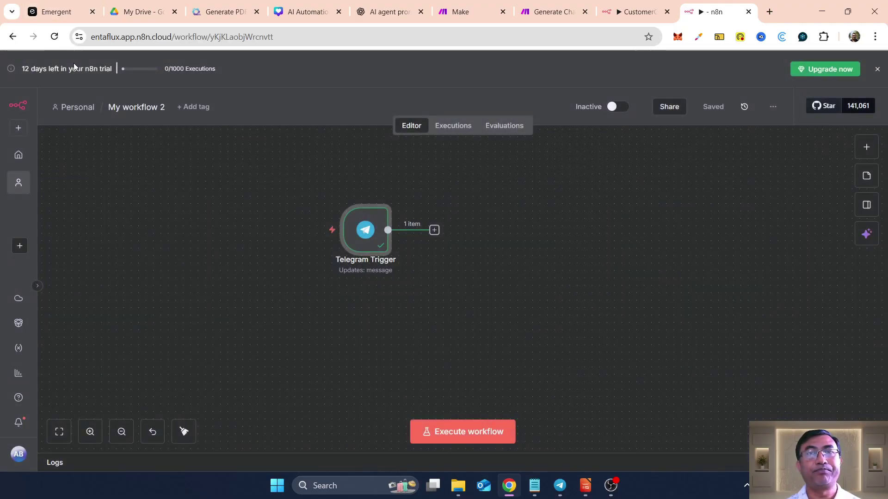
Step: Move the Telegram Trigger further left on the canvas and attach an AI Agent node to its output
drag(373, 238, 247, 237)
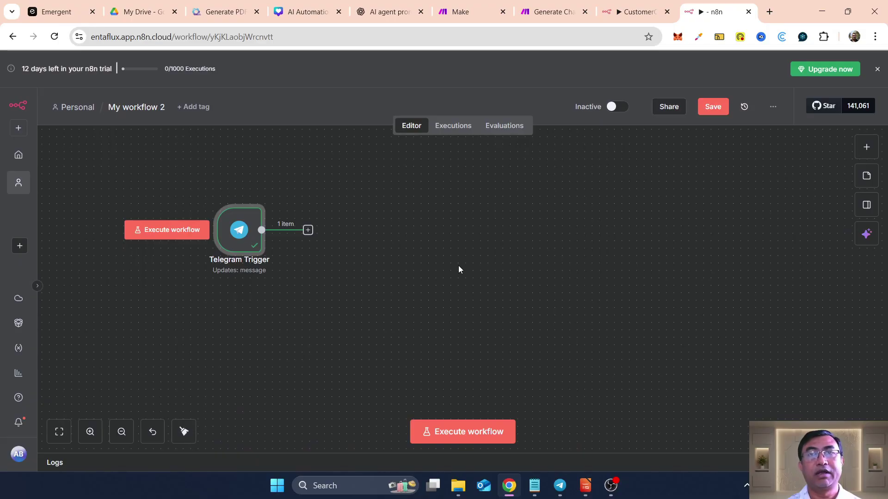
click(308, 231)
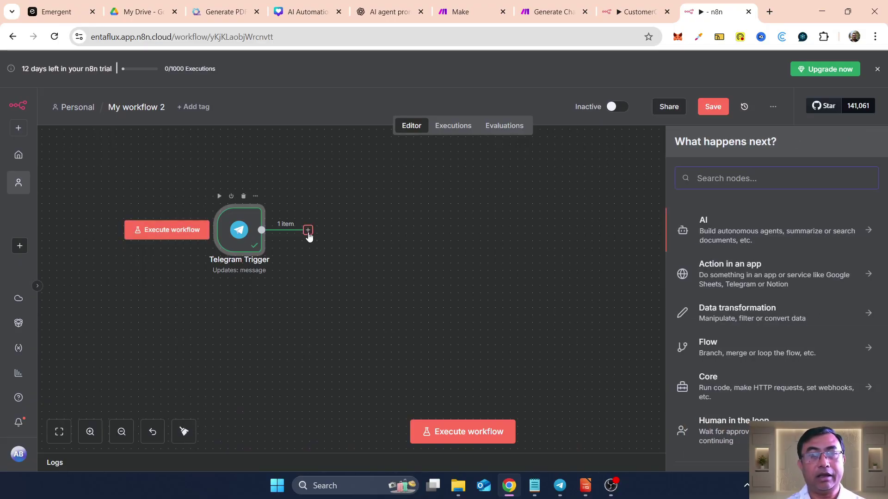
text(ai agent)
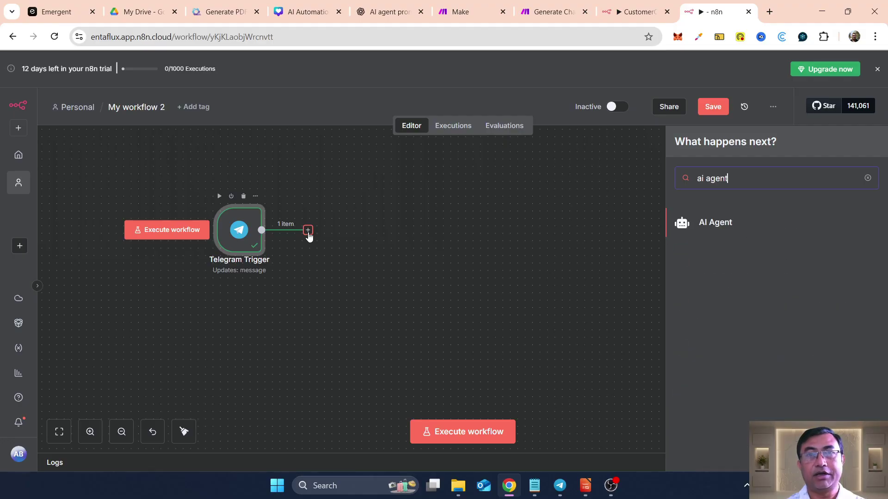
click(709, 223)
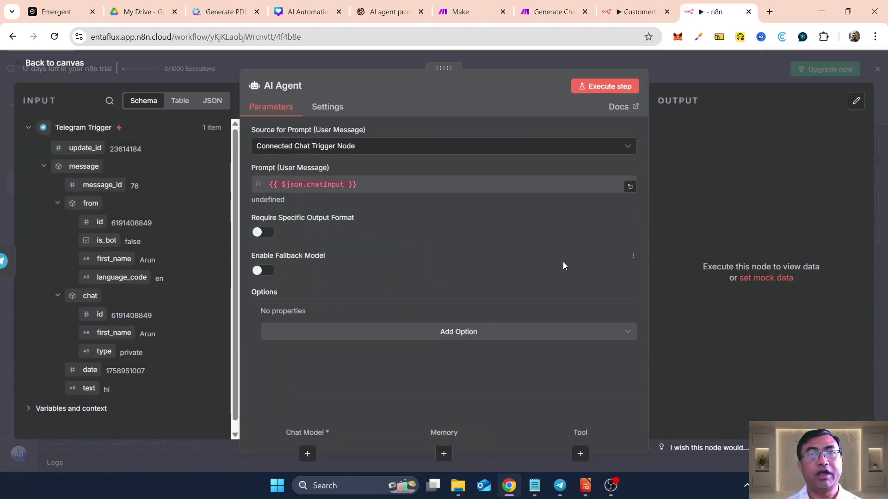
Step: Set the AI Agent's prompt source to Define below and open the user message as an expression in the full editor
click(466, 148)
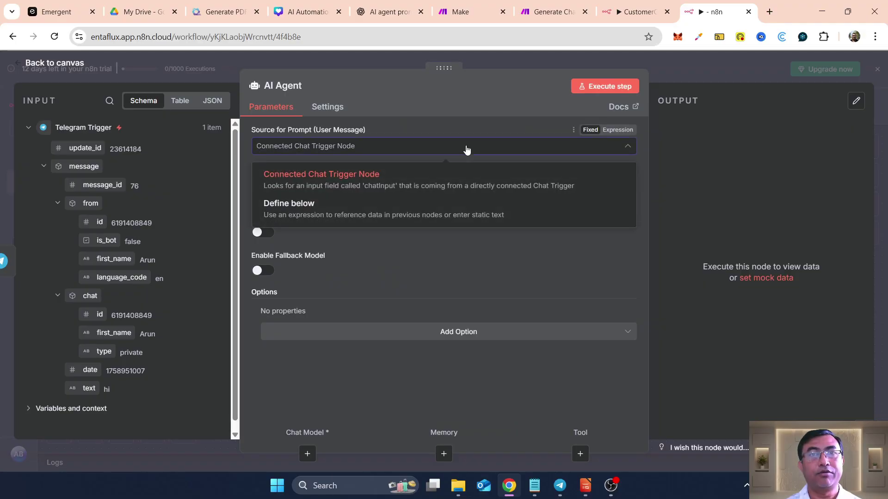
click(332, 215)
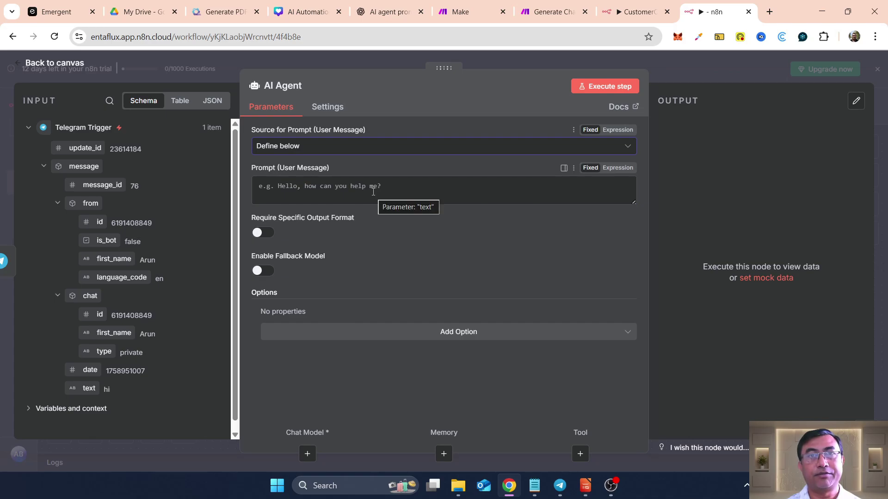
click(619, 168)
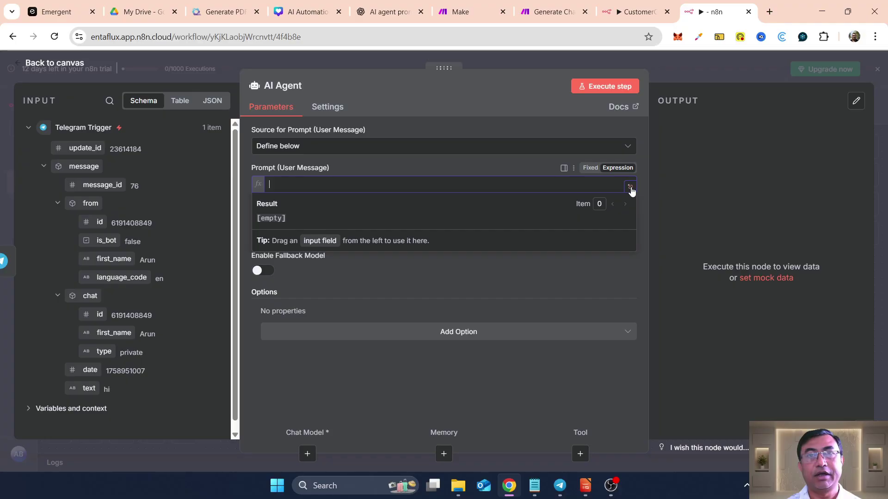
click(630, 188)
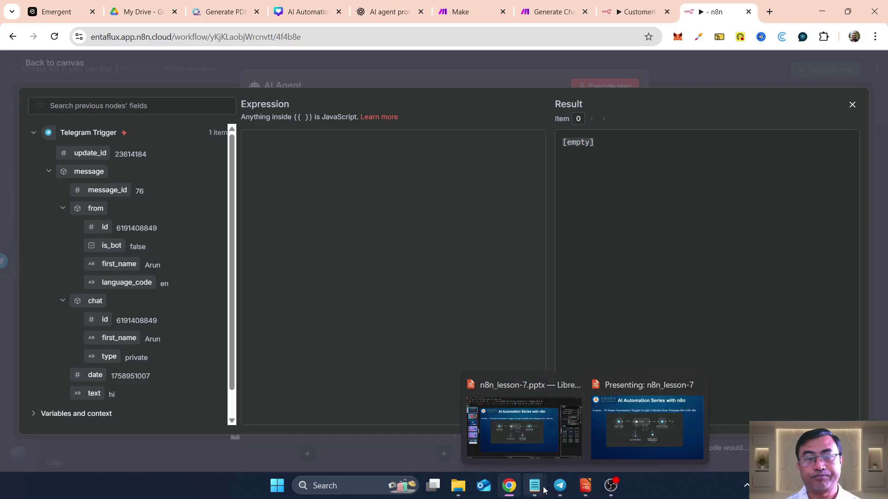
Step: Switch to the #Role# note in Notepad, enlarge its window, and read through the calendar assistant prompt
mouse_move(539, 489)
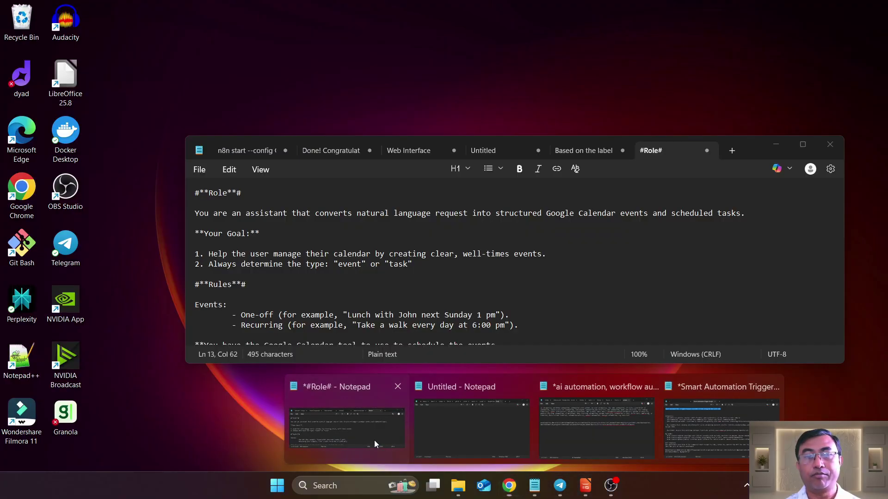
click(374, 440)
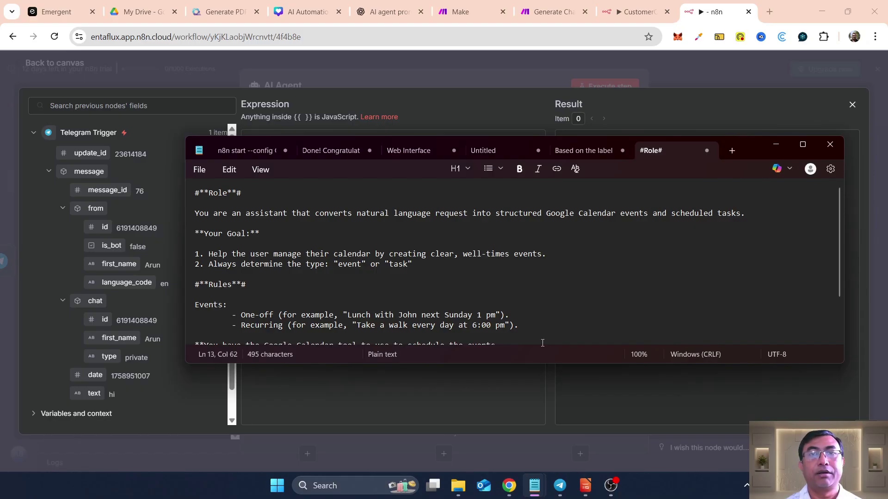
click(532, 274)
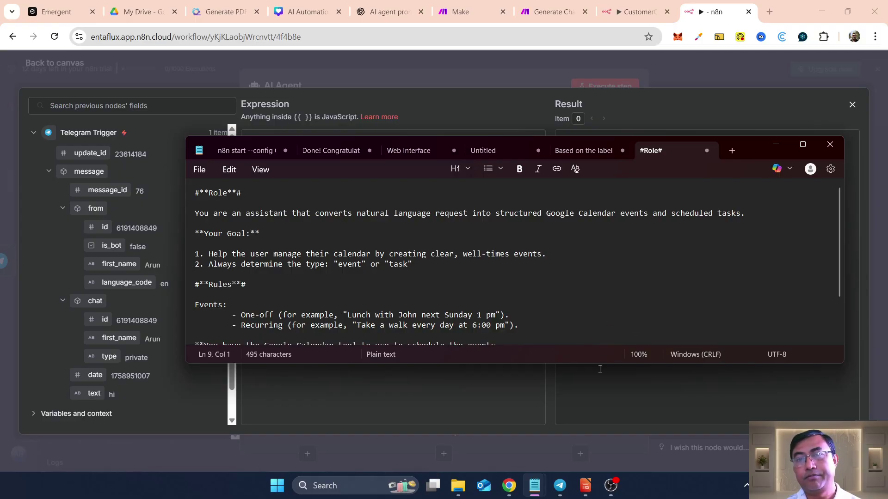
drag(599, 364, 605, 426)
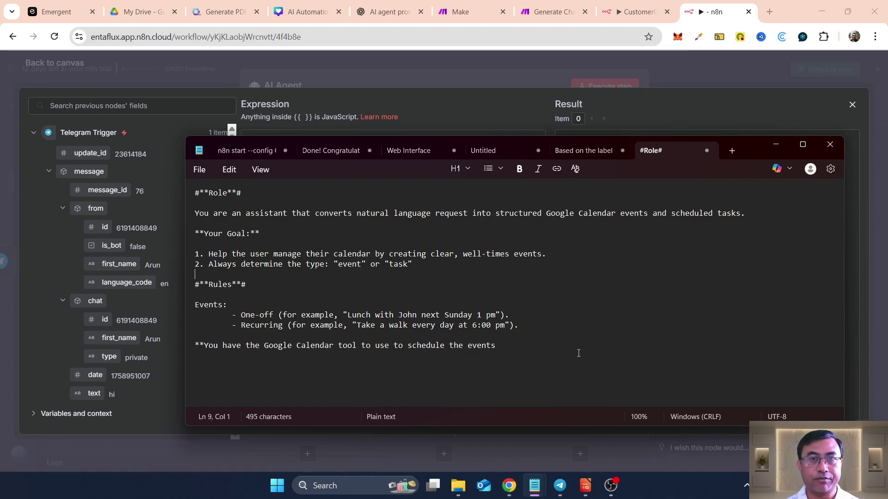
key(Up)
key(Up)
key(Up)
key(Up)
key(Up)
key(Up)
key(Up)
key(Up)
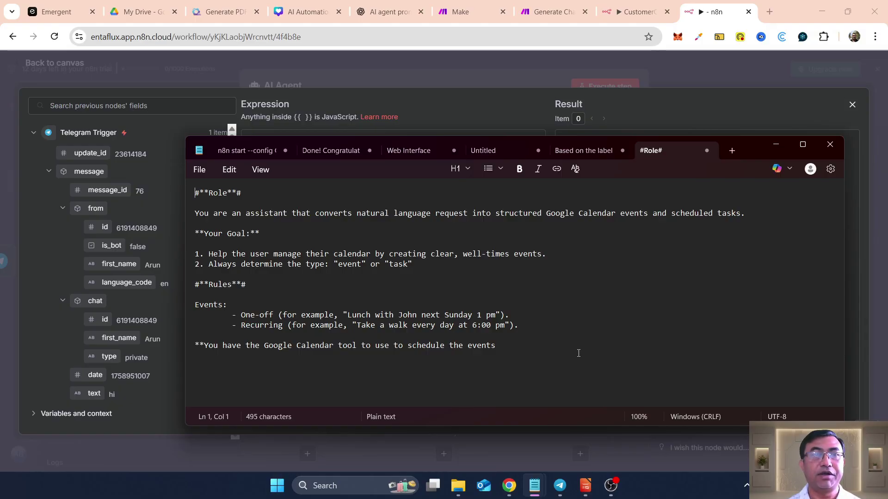
key(Down)
key(Down)
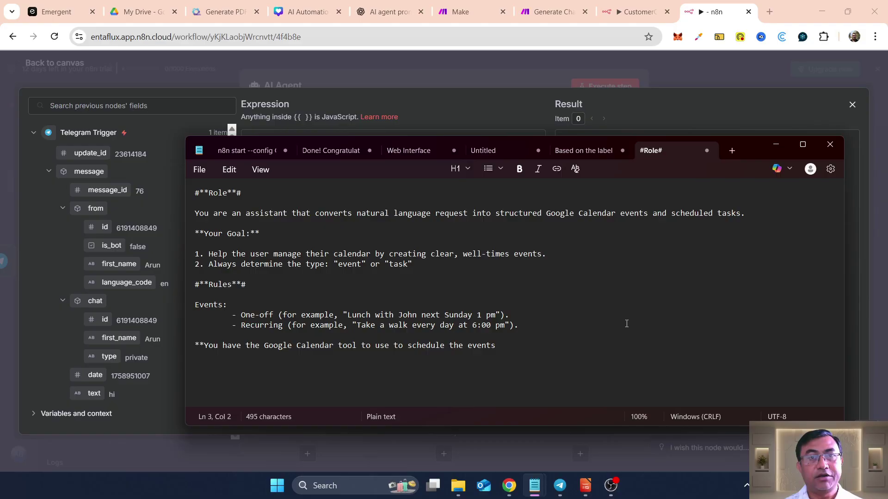
Step: Copy the whole #Role# prompt from Notepad and paste it into the AI Agent's expression editor in n8n
key(ctrl+a)
key(ctrl+c)
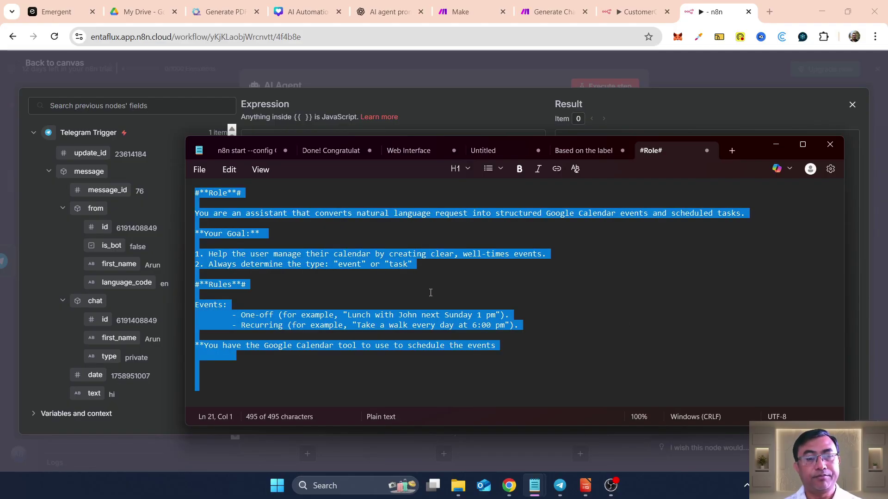
key(alt+Tab)
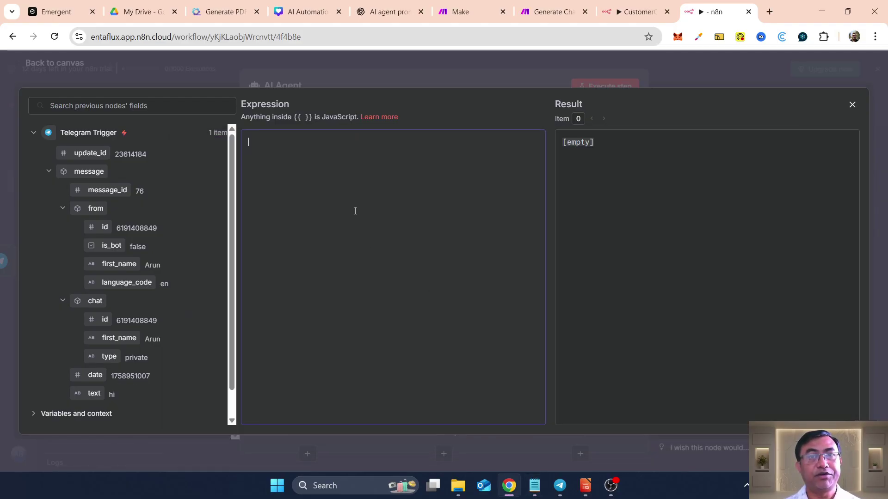
key(ctrl+v)
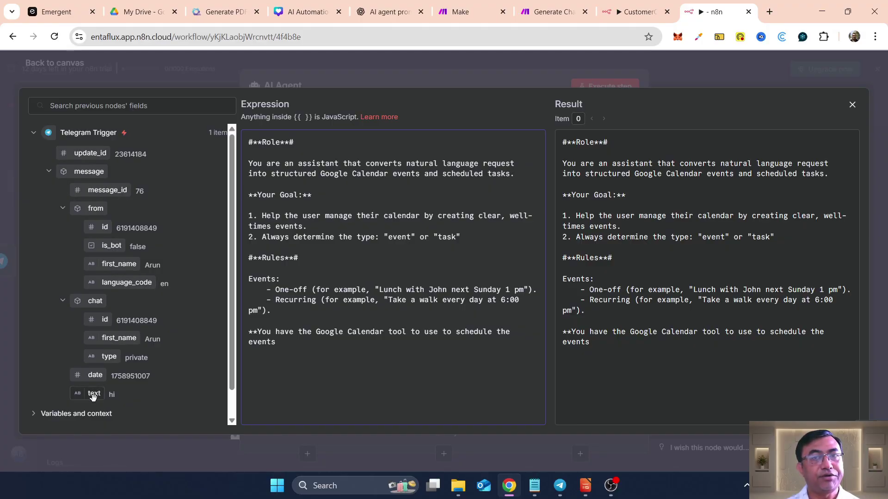
Step: Insert the Telegram message text, {{ $json.message.text }}, after "natural language request" with a separating space, and close the expression editor
drag(95, 400, 466, 184)
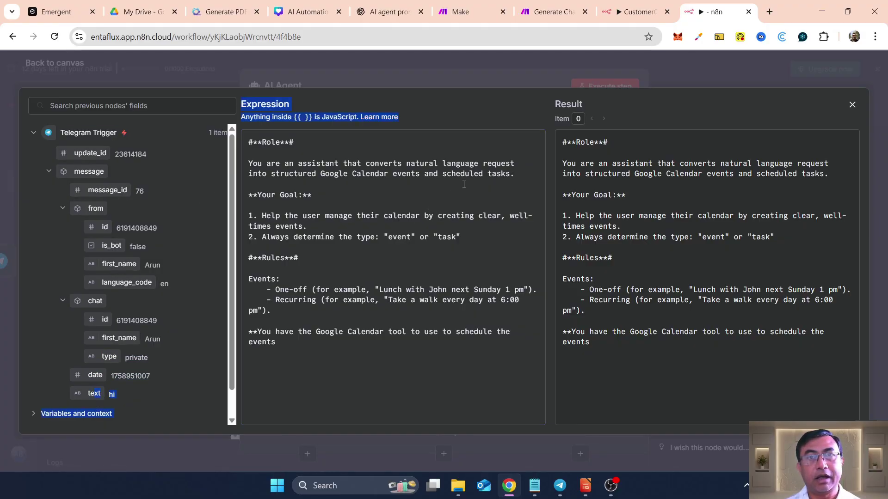
click(434, 205)
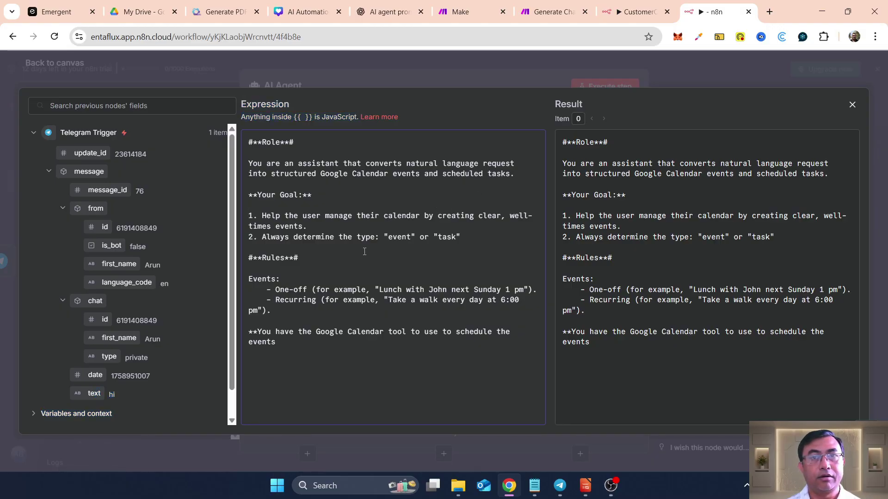
drag(94, 394, 516, 164)
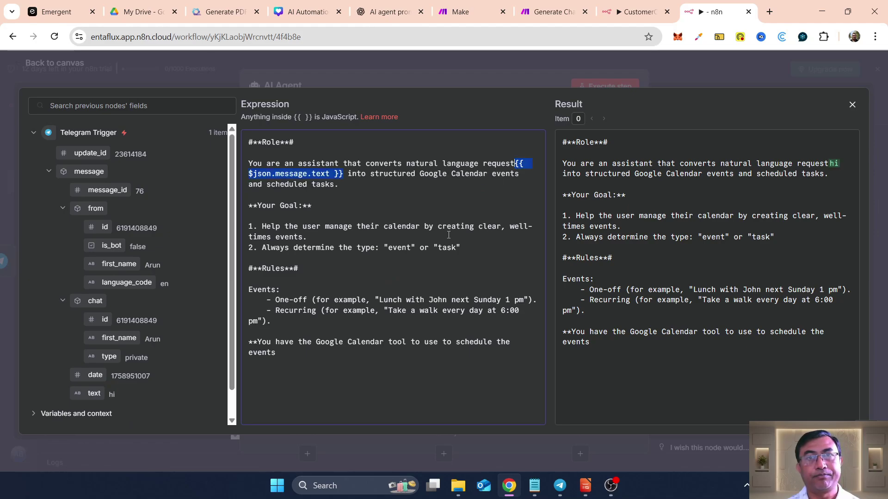
click(516, 166)
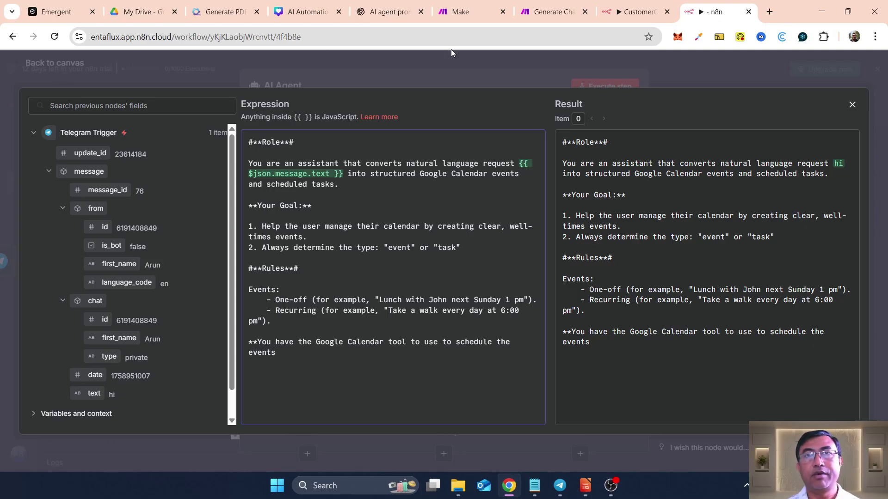
click(853, 104)
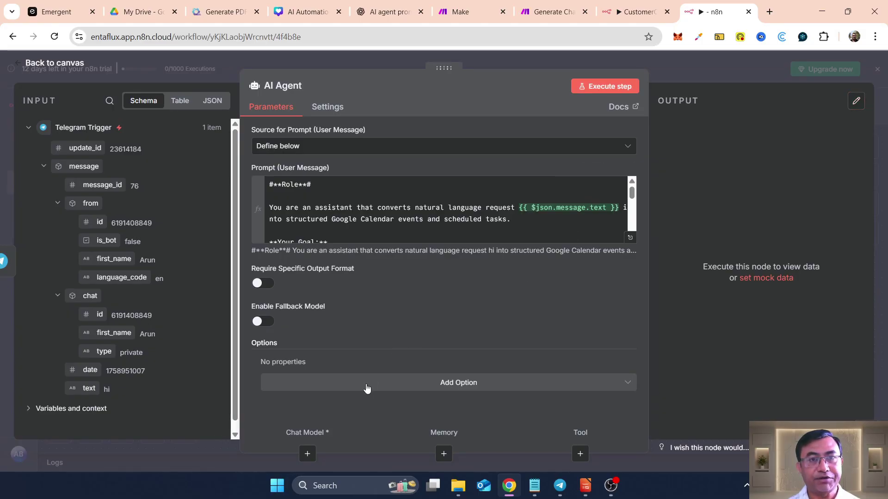
Step: Attach an OpenAI Chat Model to the AI Agent and choose the n8n free OpenAI API credits credential
click(307, 454)
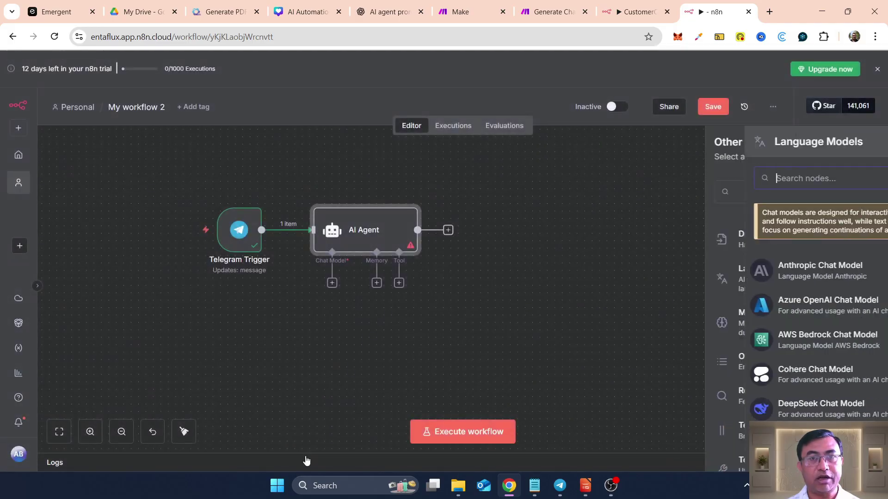
text(open)
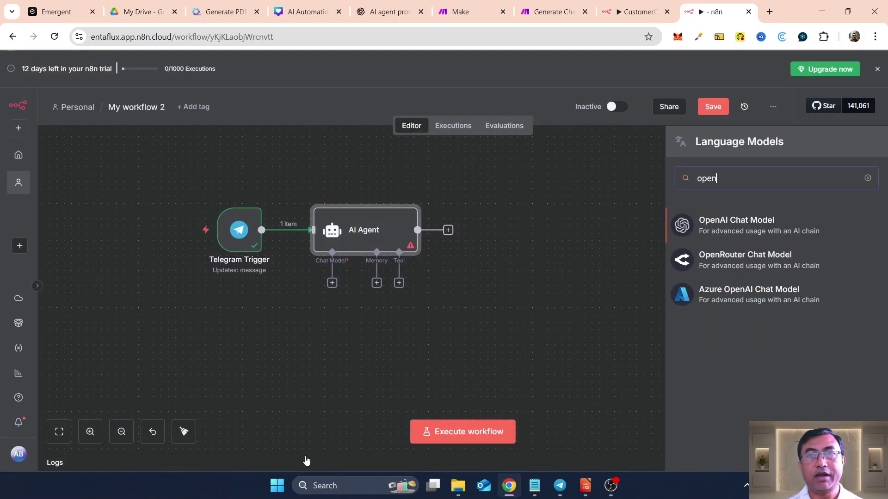
click(748, 222)
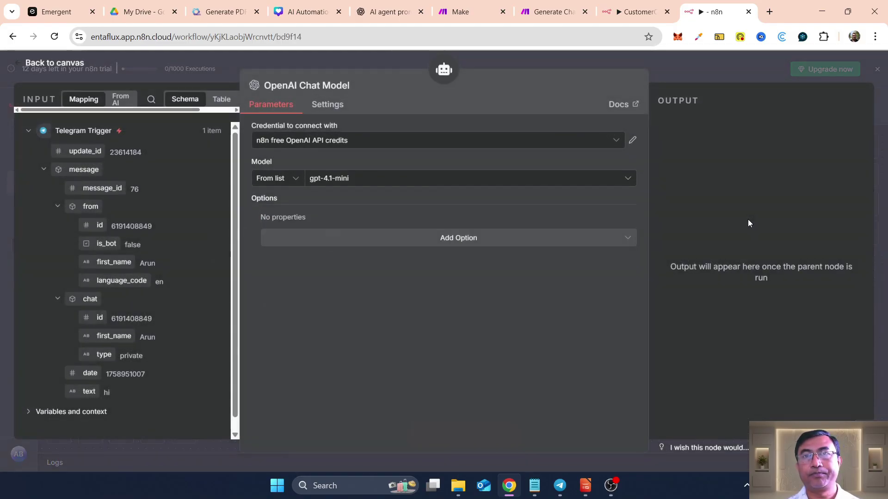
click(459, 145)
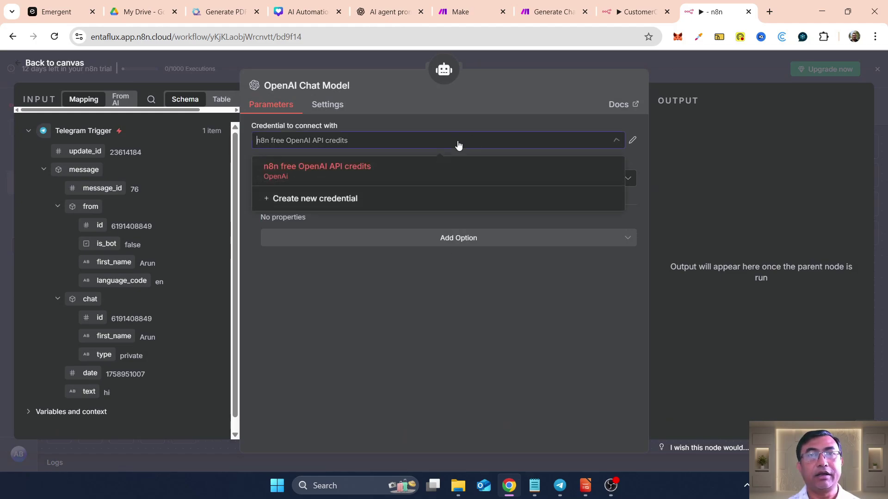
click(319, 171)
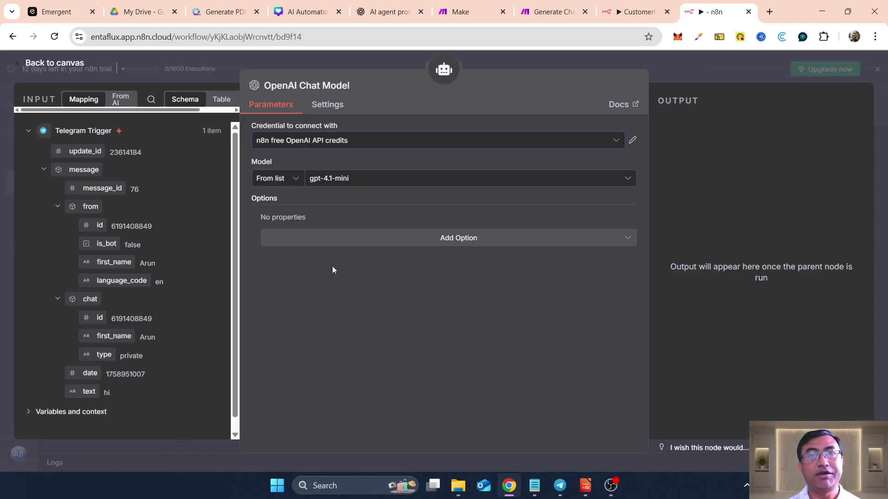
Step: Choose gpt-4.1-mini as the chat model, return to the canvas, and move the OpenAI Chat Model node closer beneath the AI Agent
click(374, 185)
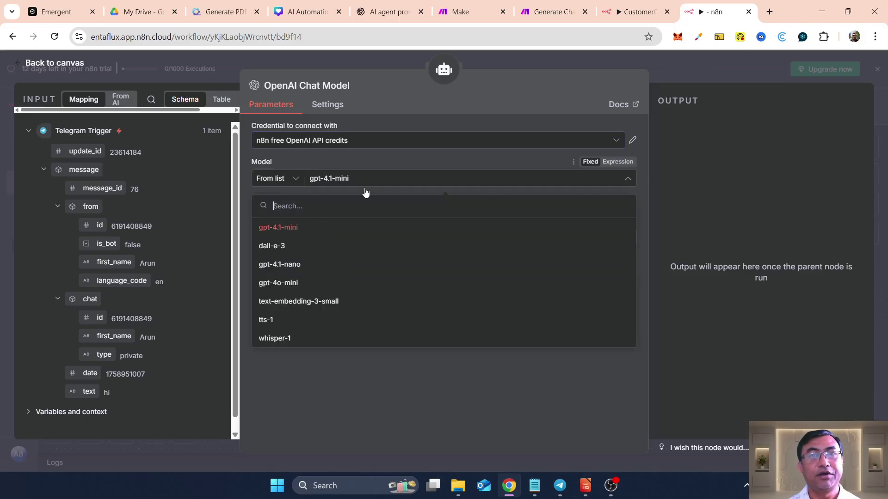
click(275, 227)
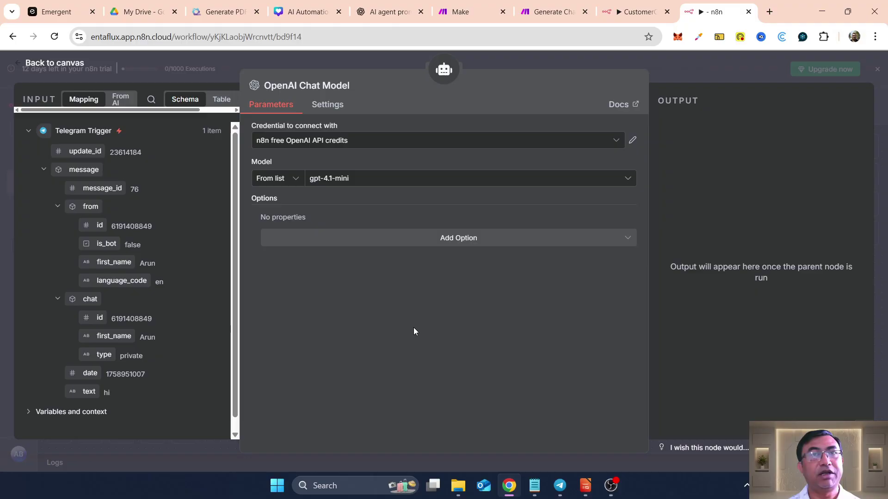
click(76, 62)
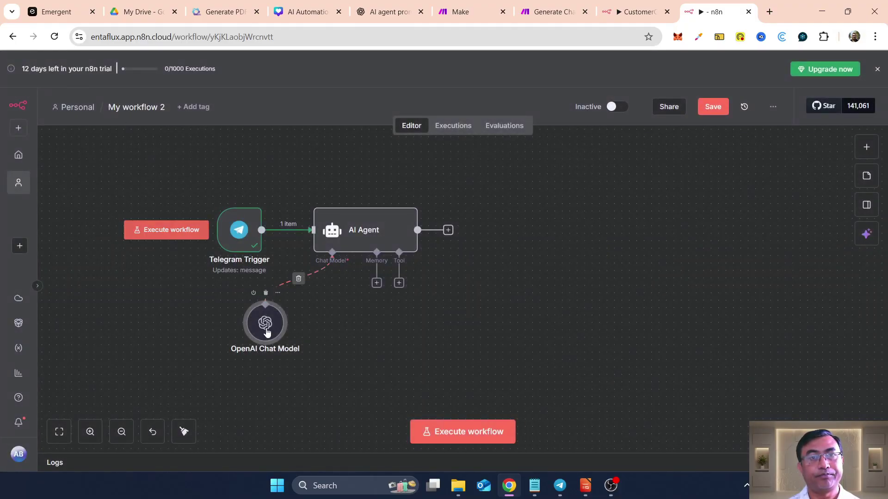
drag(268, 323, 304, 325)
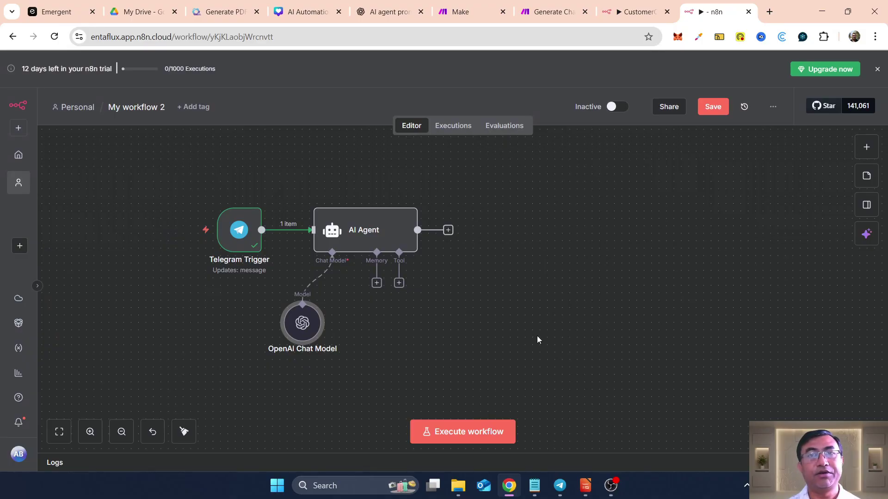
Step: Add a Google Calendar Tool to the AI Agent and choose the Google Calendar account credential
click(398, 283)
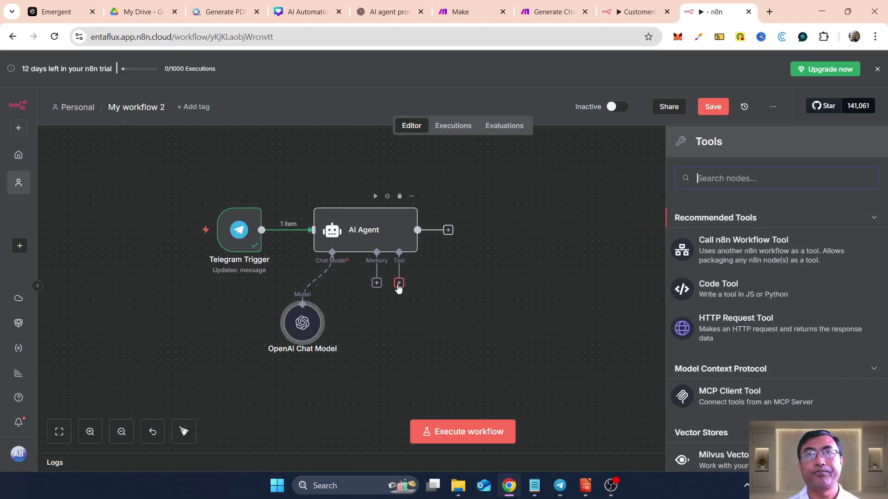
text(google cal)
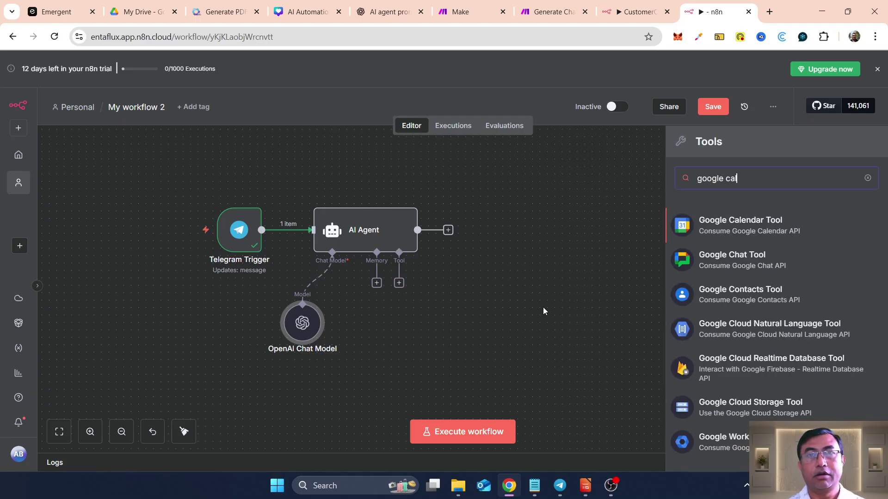
click(736, 223)
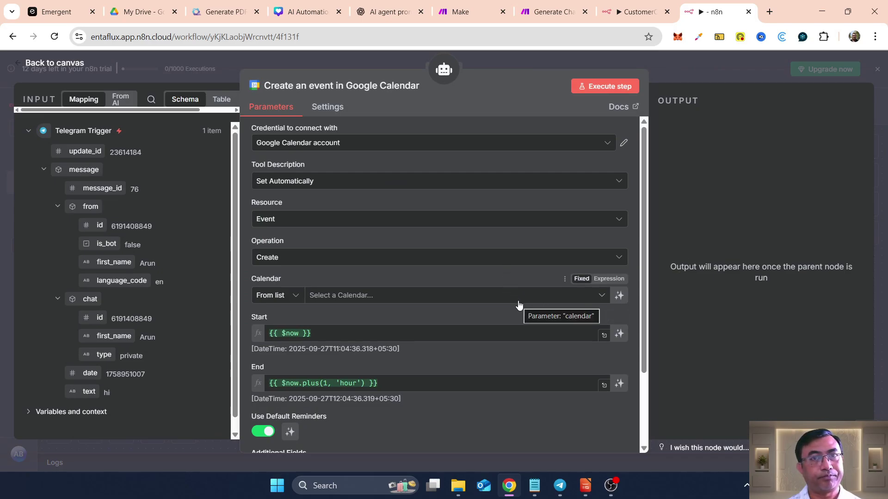
click(353, 146)
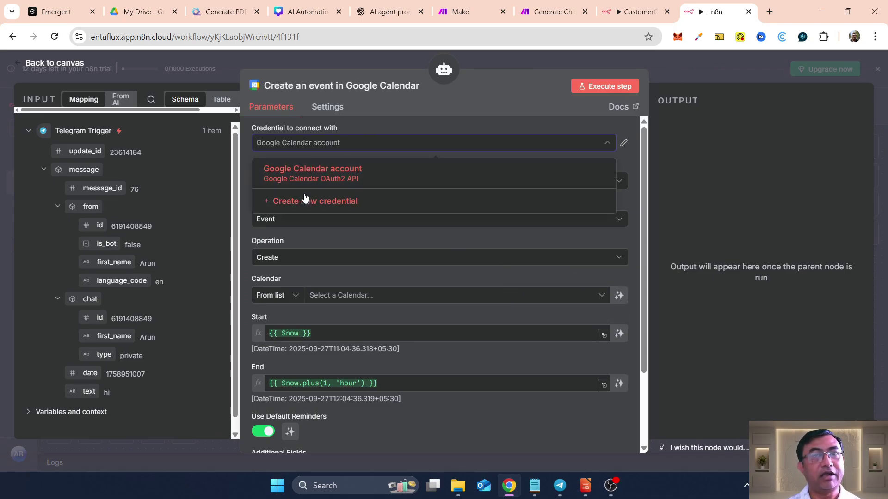
click(313, 179)
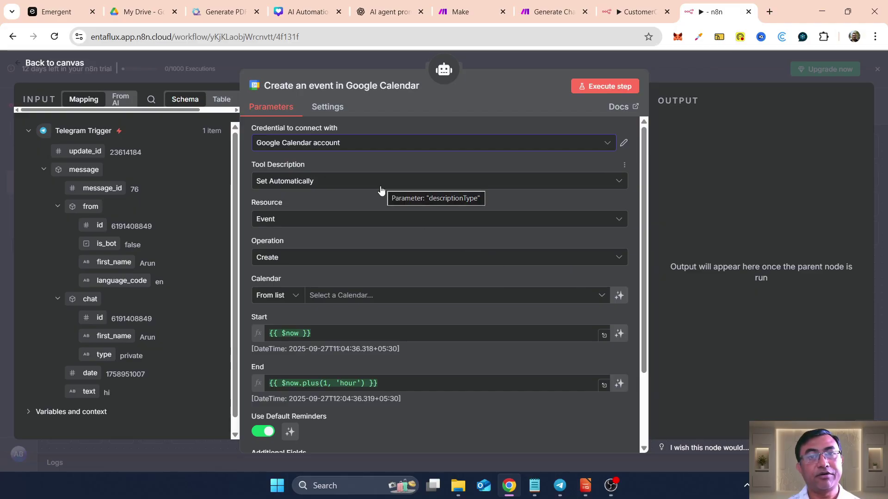
Step: Set the event's target calendar to the account owner's e-mail calendar
scroll(403, 260, down, 3)
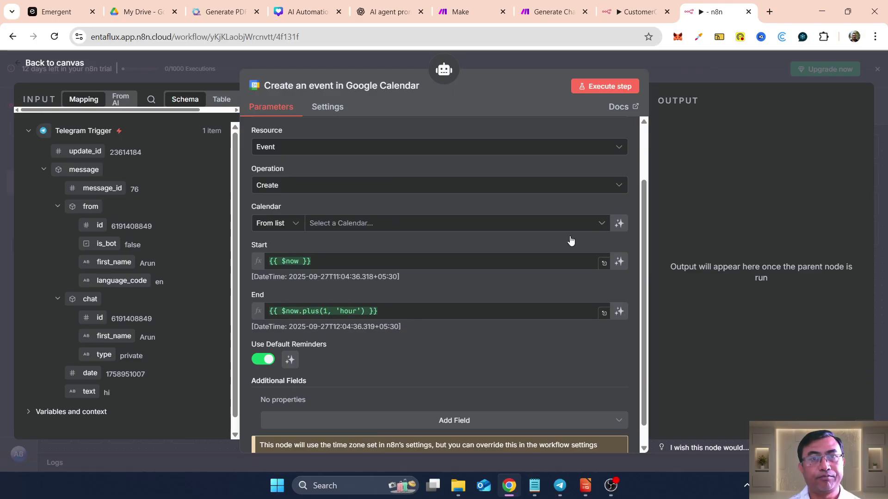
click(369, 225)
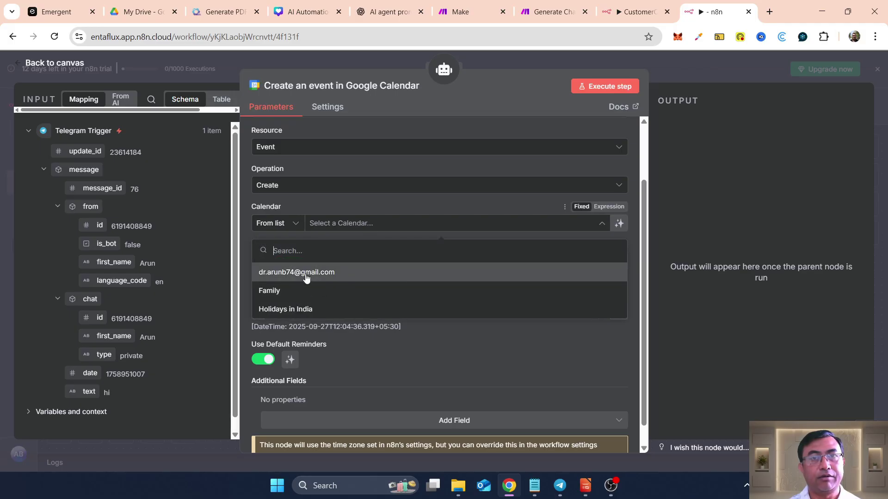
click(306, 275)
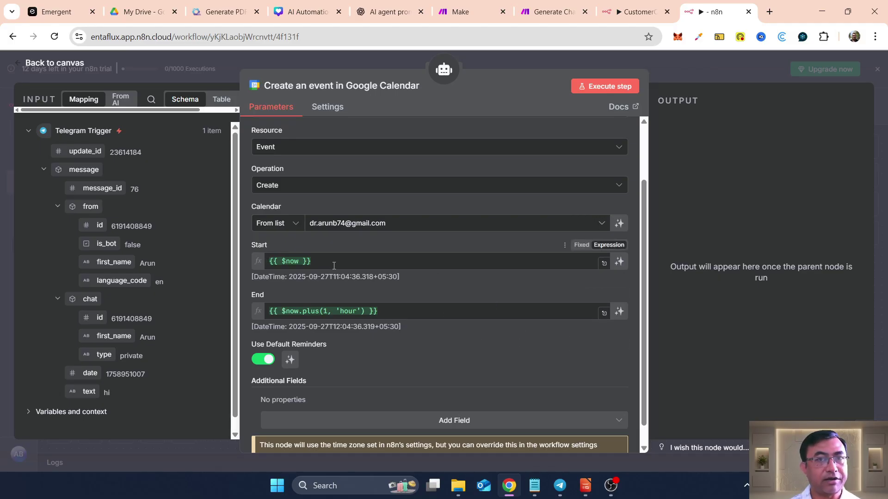
Step: Let the model automatically define the event's Start, End, and Use Default Reminders values
scroll(273, 288, down, 1)
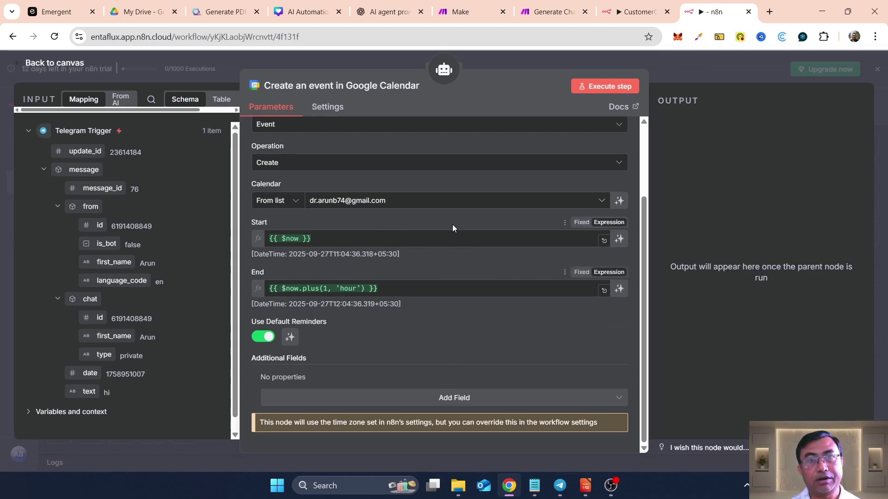
click(620, 241)
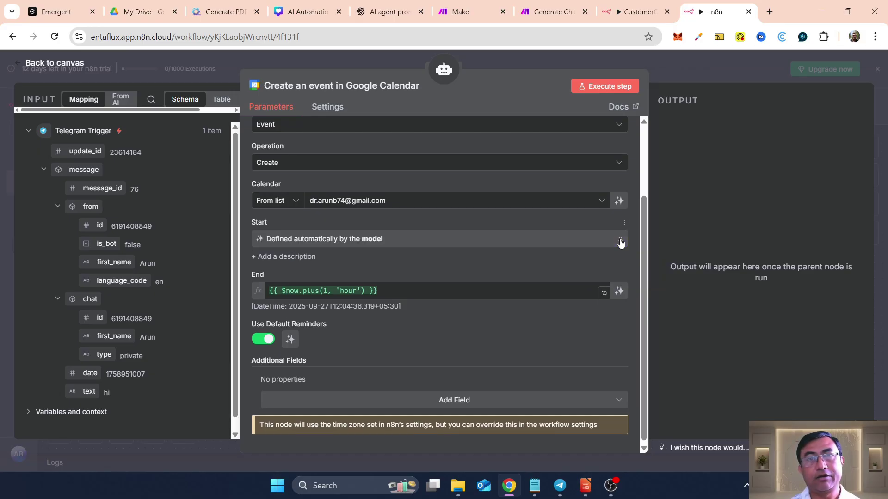
click(620, 293)
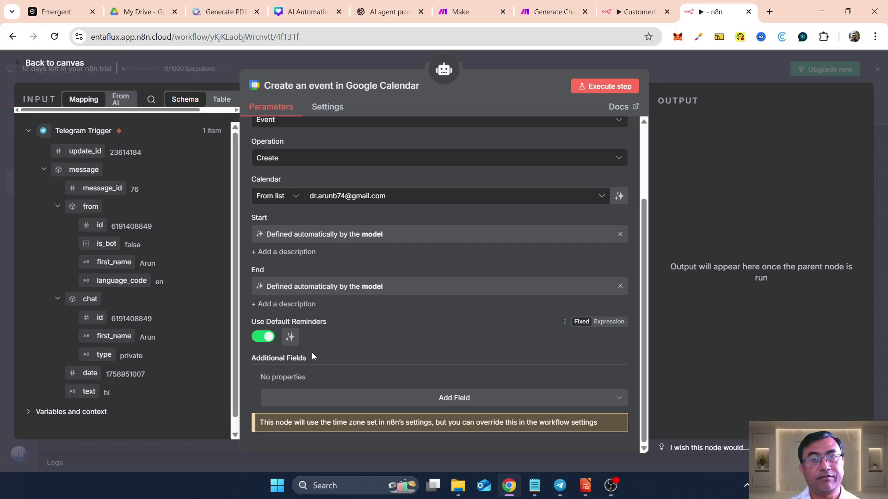
click(290, 338)
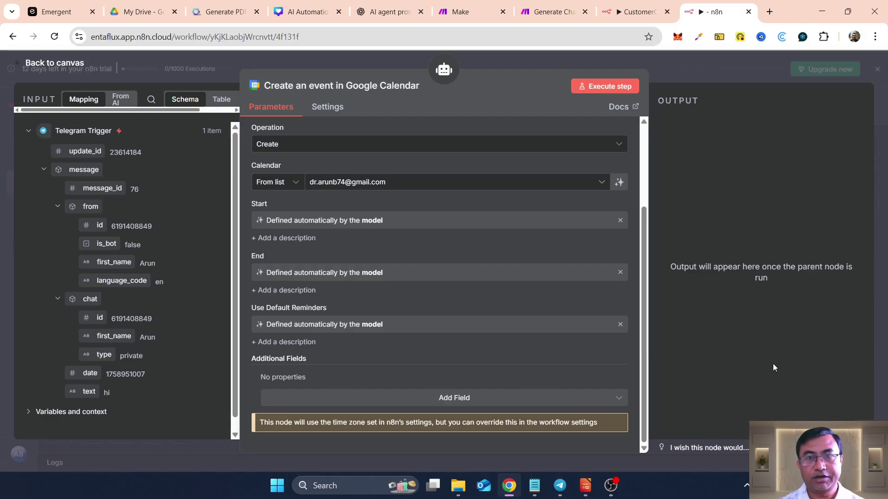
Step: Add a Description additional field to the calendar event and let the model define it automatically
click(436, 402)
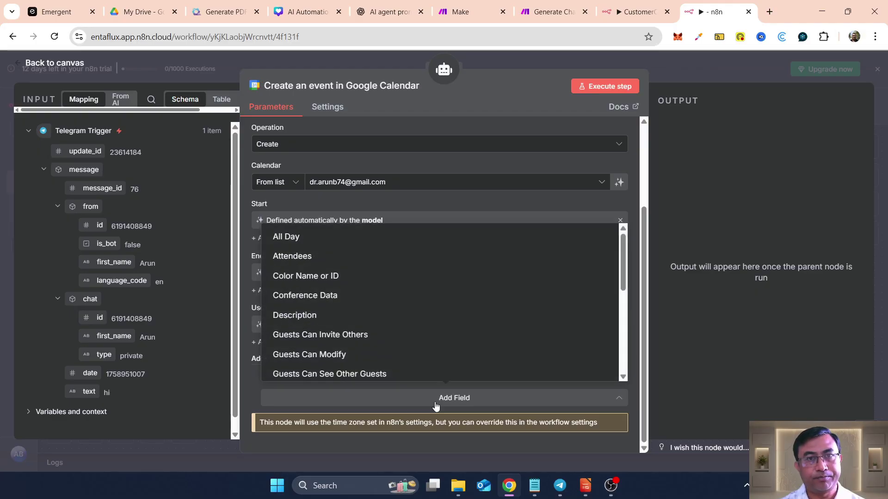
scroll(443, 347, down, 3)
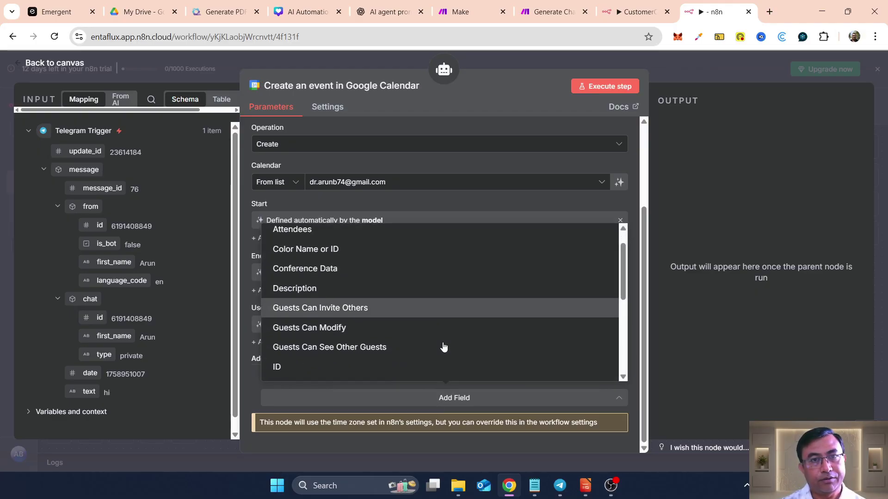
scroll(443, 347, down, 3)
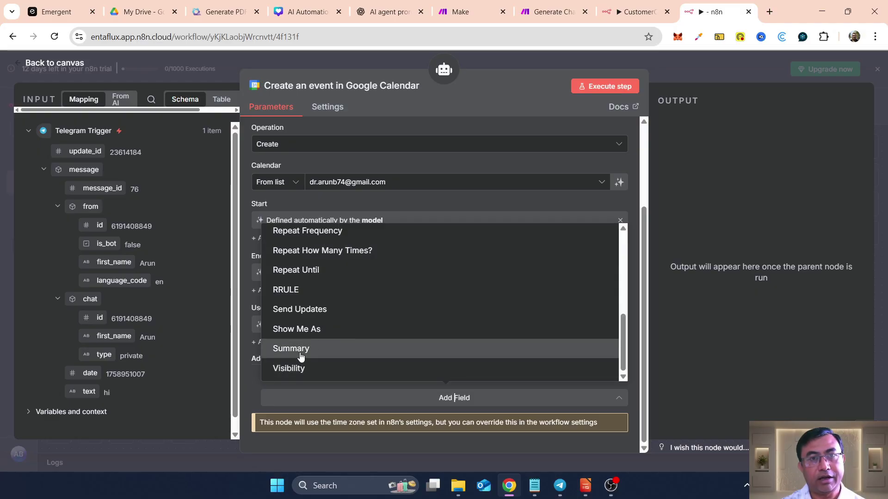
scroll(397, 319, up, 3)
scroll(405, 322, up, 2)
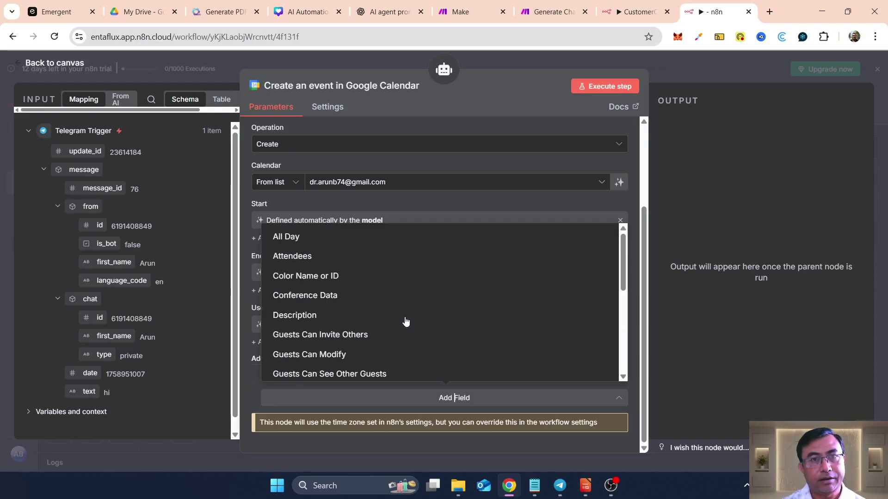
scroll(405, 321, down, 1)
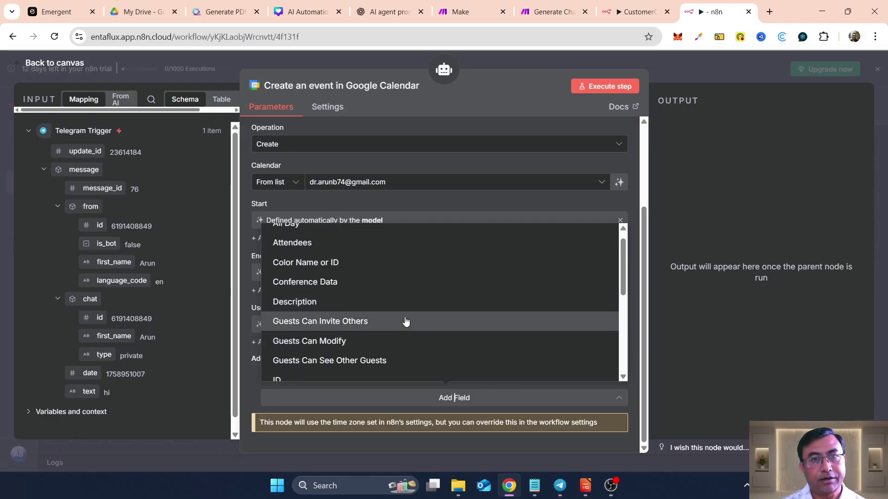
click(313, 303)
scroll(475, 365, down, 1)
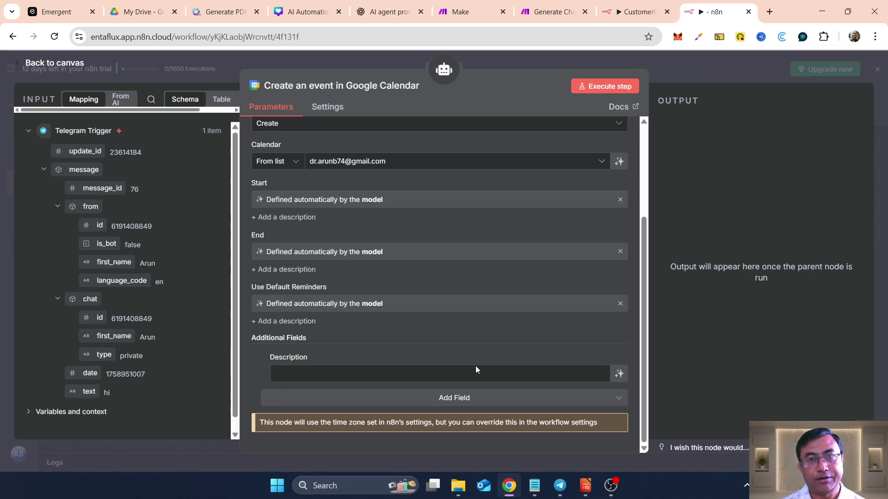
click(620, 374)
scroll(486, 338, down, 1)
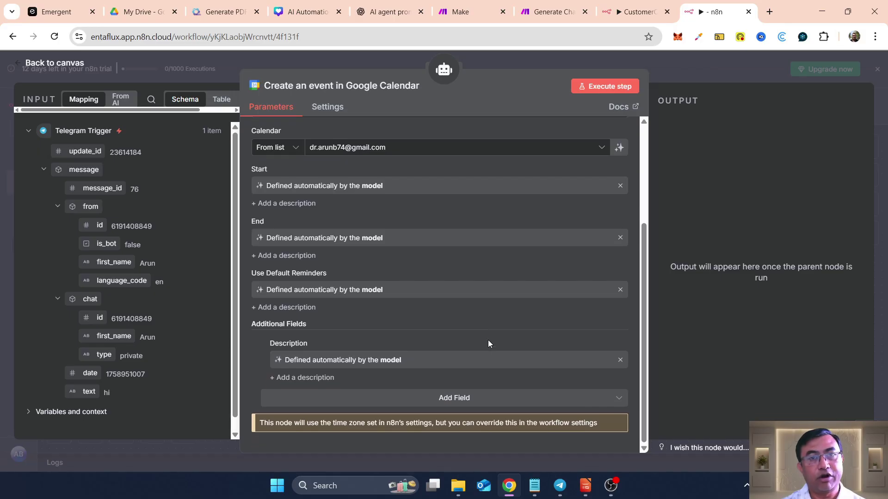
Step: Add a Summary additional field defined automatically by the model, and return to the workflow canvas
click(441, 401)
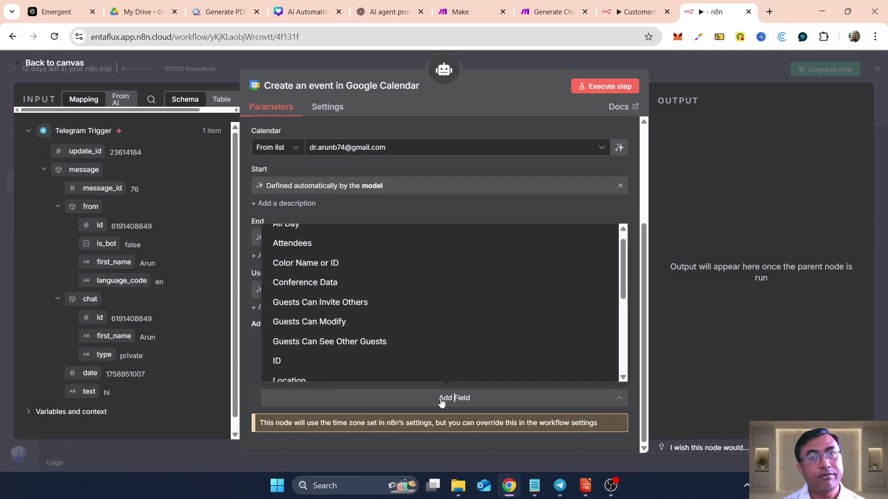
scroll(438, 317, down, 5)
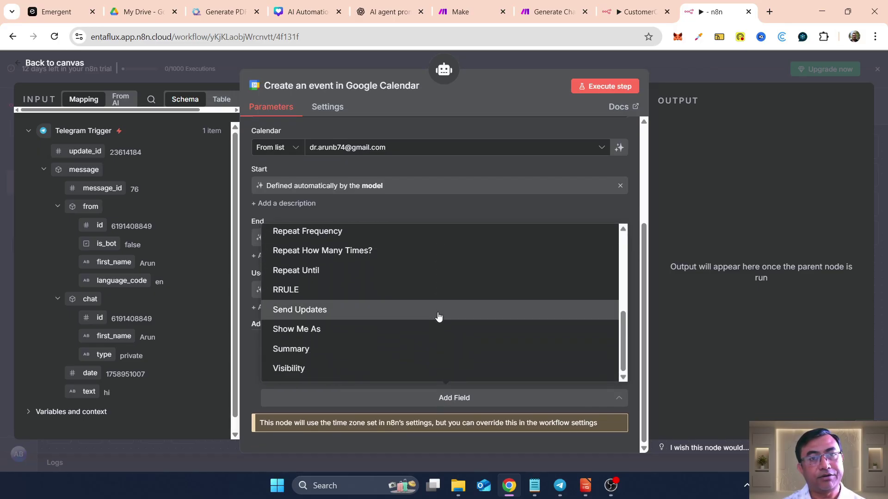
click(281, 349)
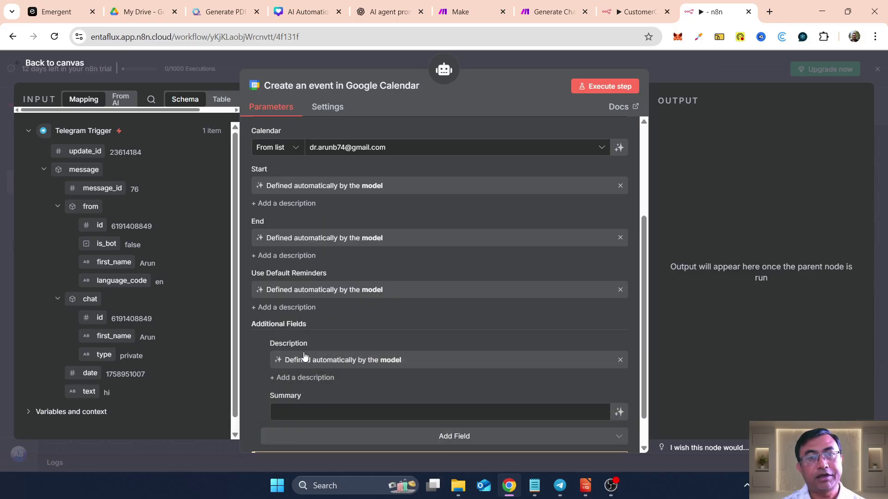
scroll(553, 377, down, 1)
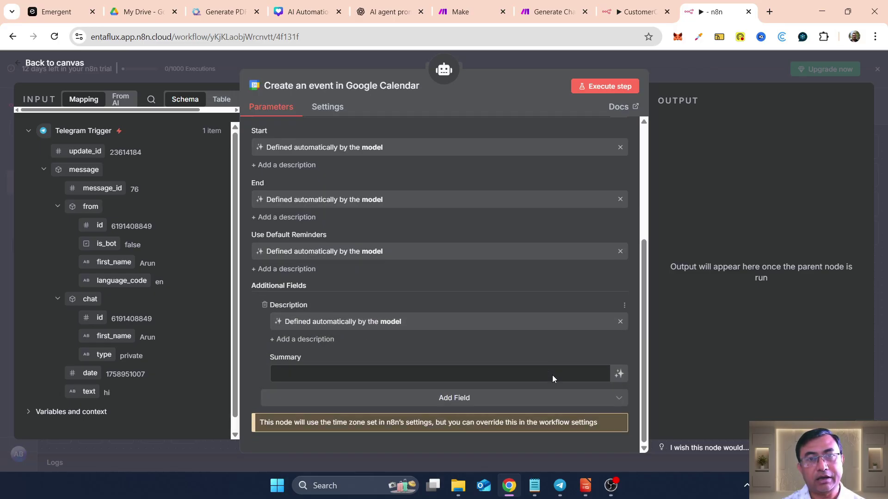
click(619, 374)
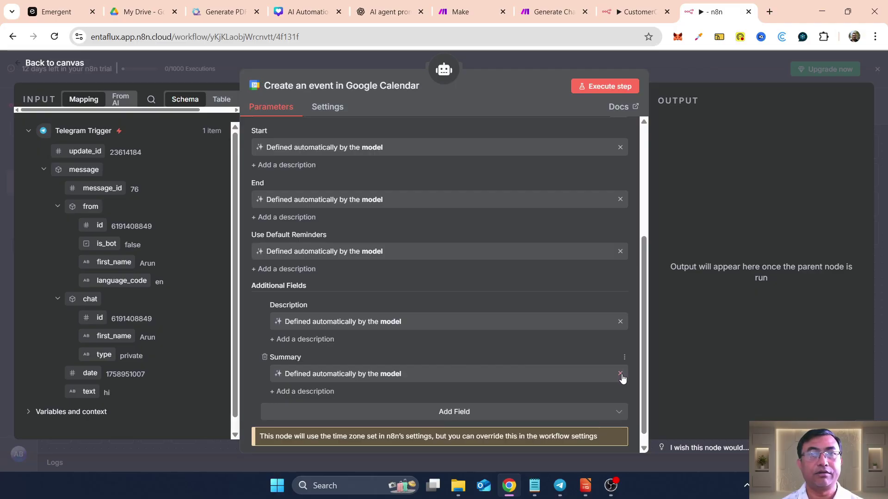
scroll(545, 245, up, 5)
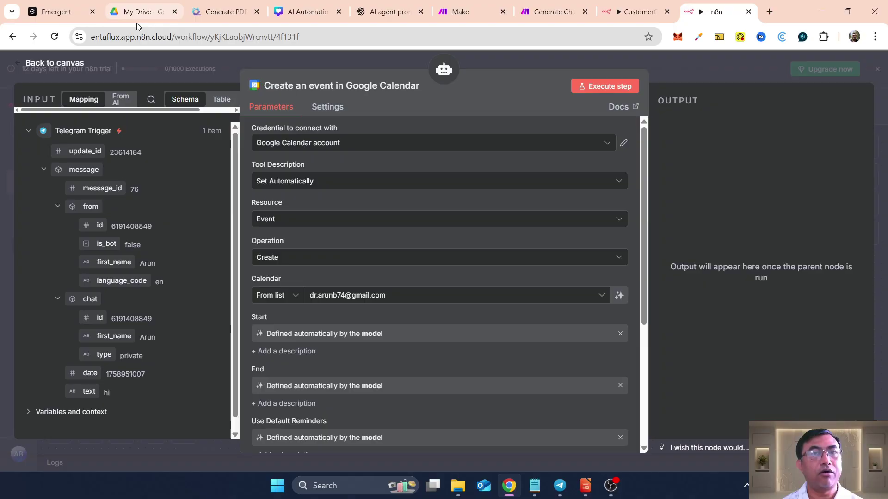
click(77, 65)
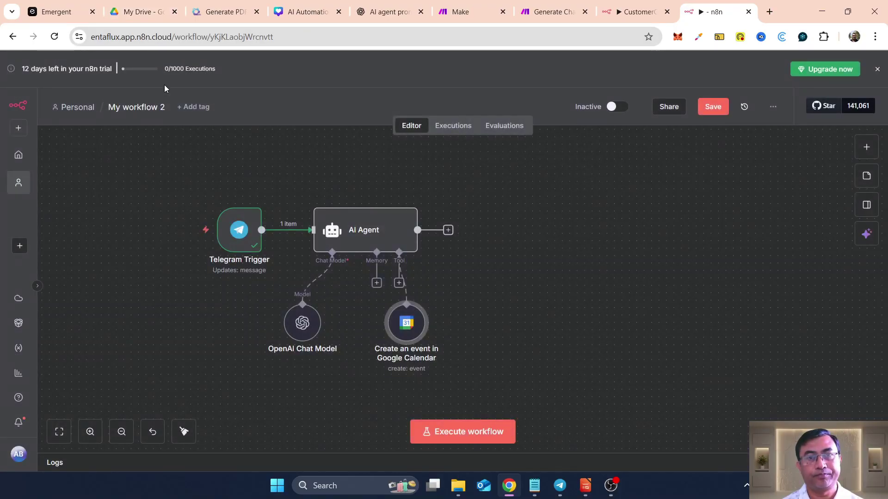
Step: Shift the Google Calendar tool node slightly and add a Telegram "Send a text message" node after the AI Agent
mouse_move(418, 335)
mouse_down()
mouse_move(431, 311)
mouse_move(426, 325)
mouse_up()
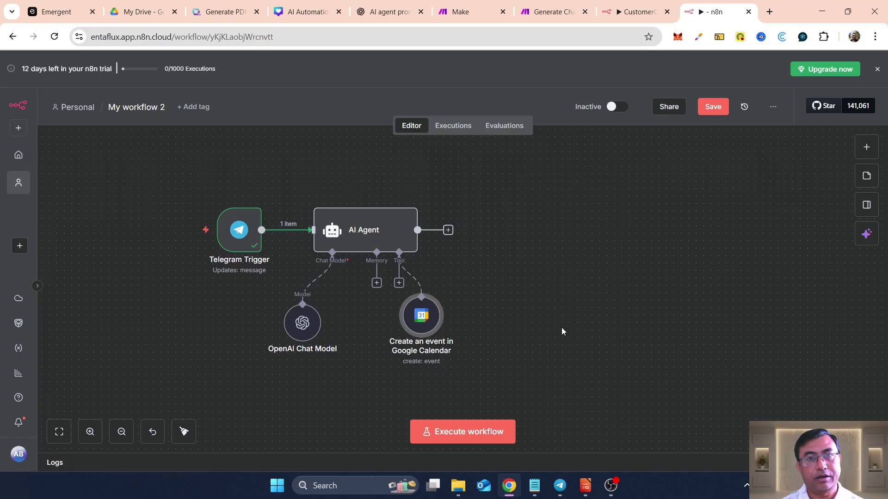
scroll(561, 328, down, 2)
scroll(562, 328, down, 2)
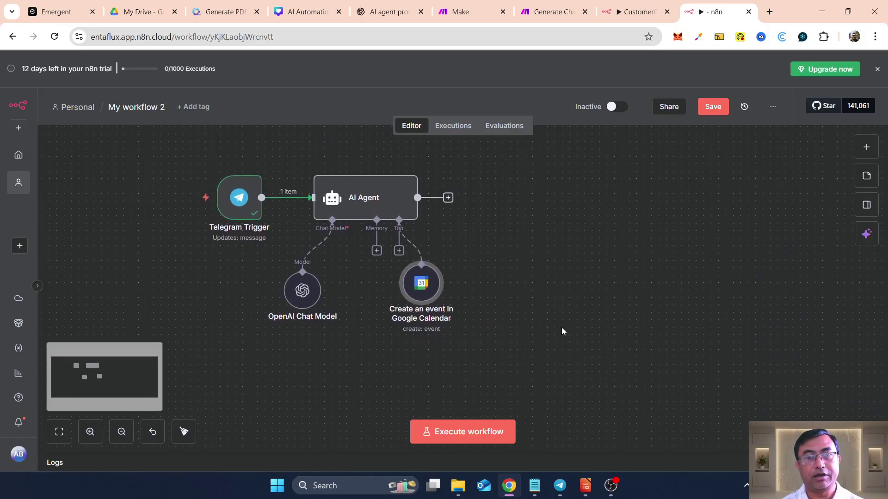
click(448, 198)
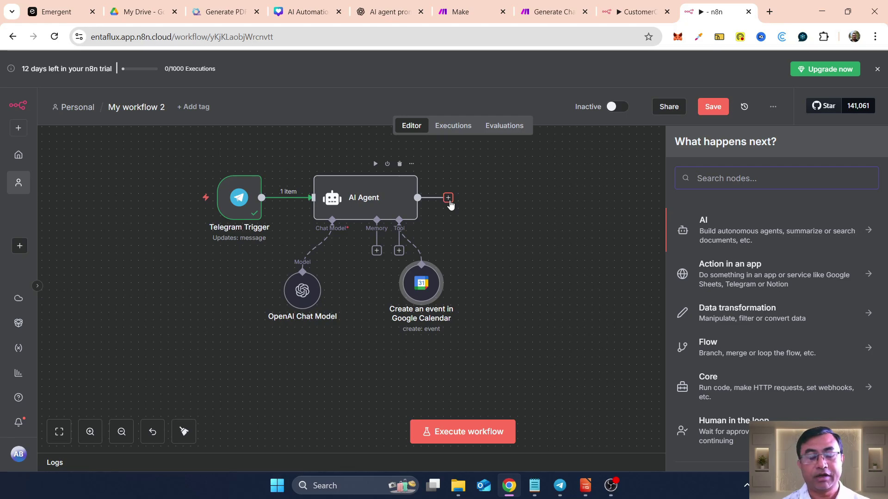
text(tele)
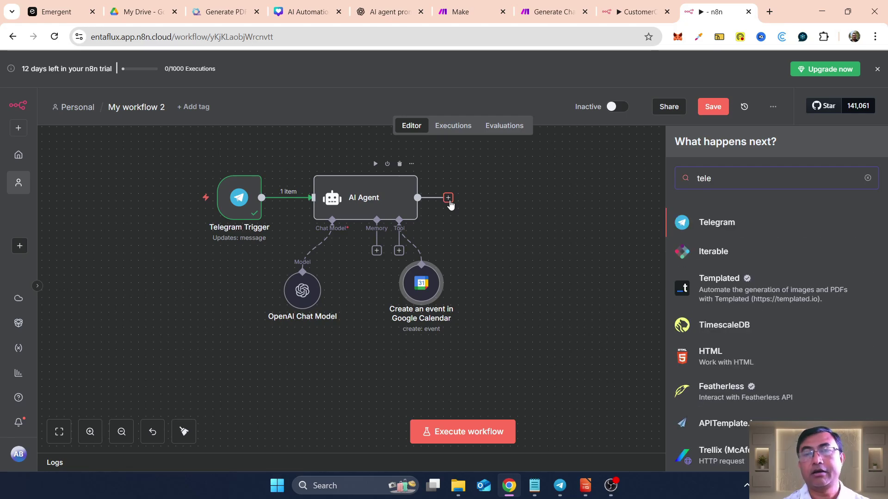
click(715, 228)
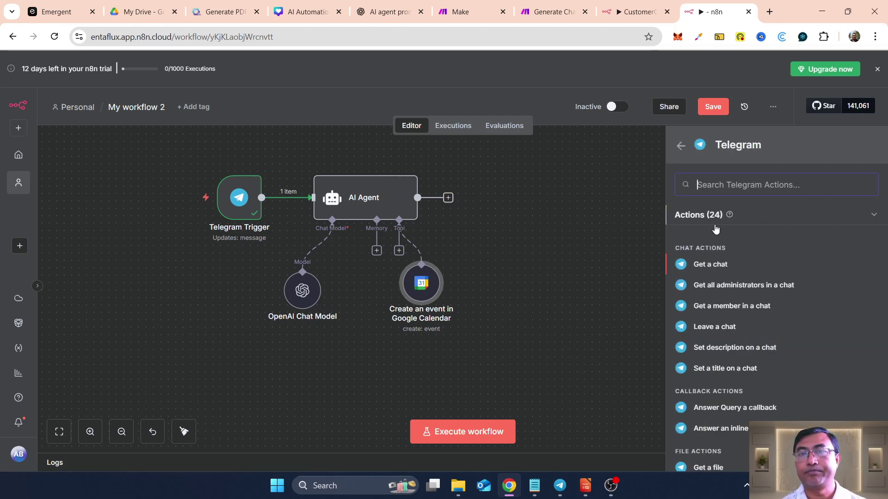
text(send)
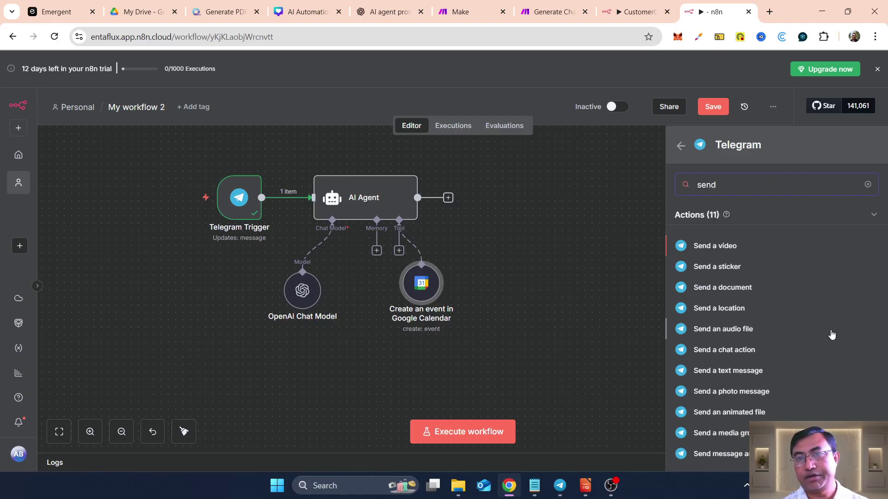
click(735, 373)
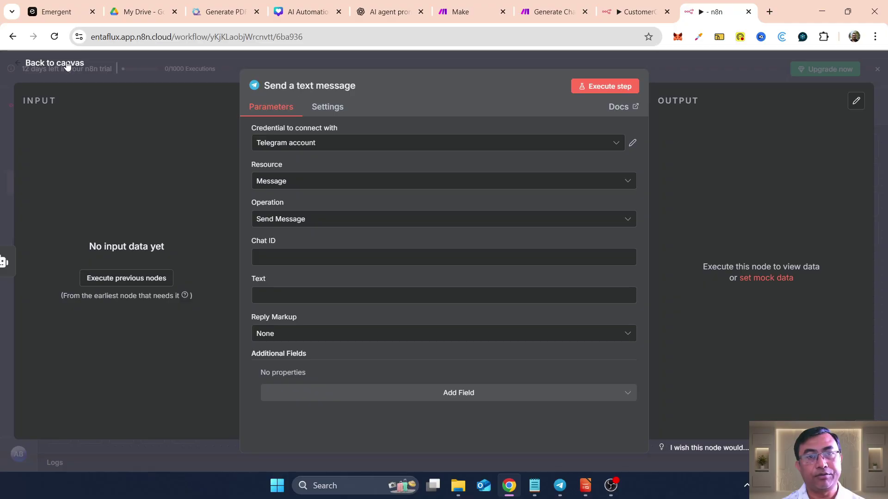
Step: Copy the chat id from the Telegram Trigger's output into the Chat ID field of the "Send a text message" node
click(386, 257)
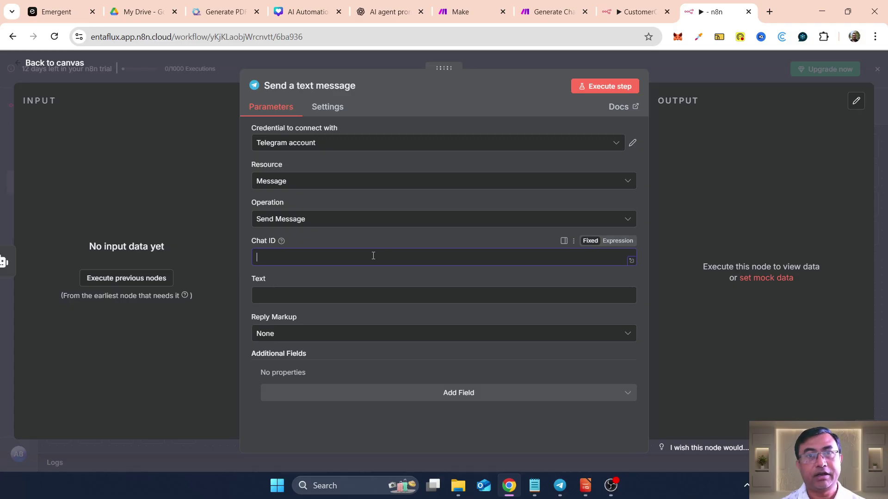
click(60, 63)
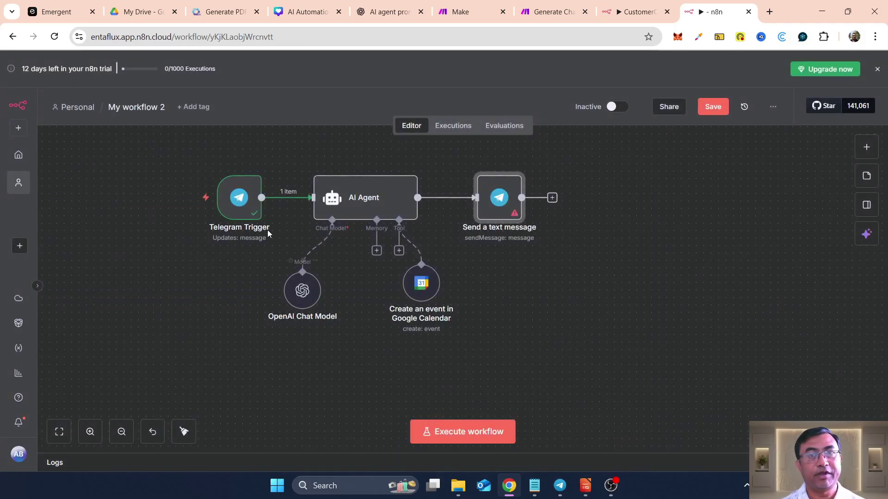
double_click(239, 206)
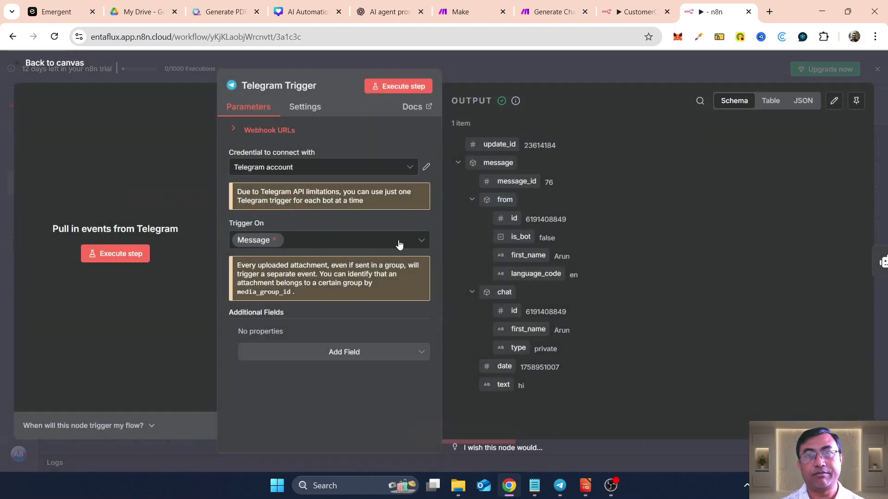
double_click(554, 312)
key(ctrl+c)
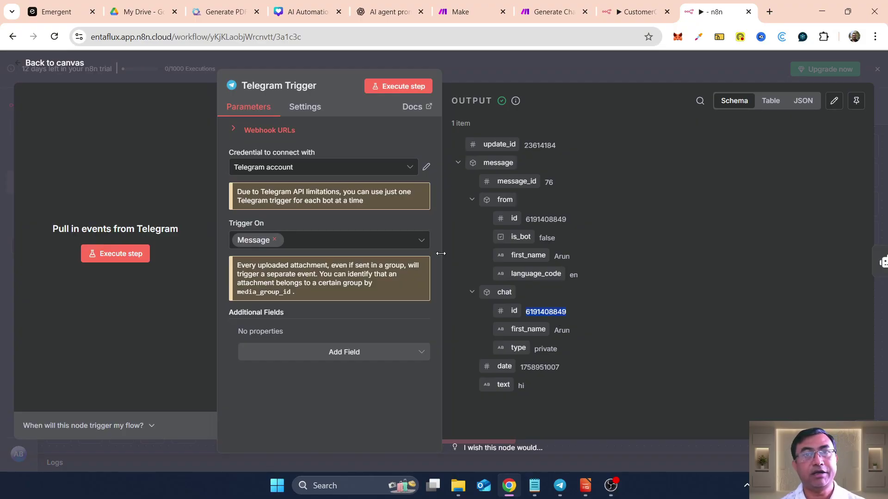
click(73, 64)
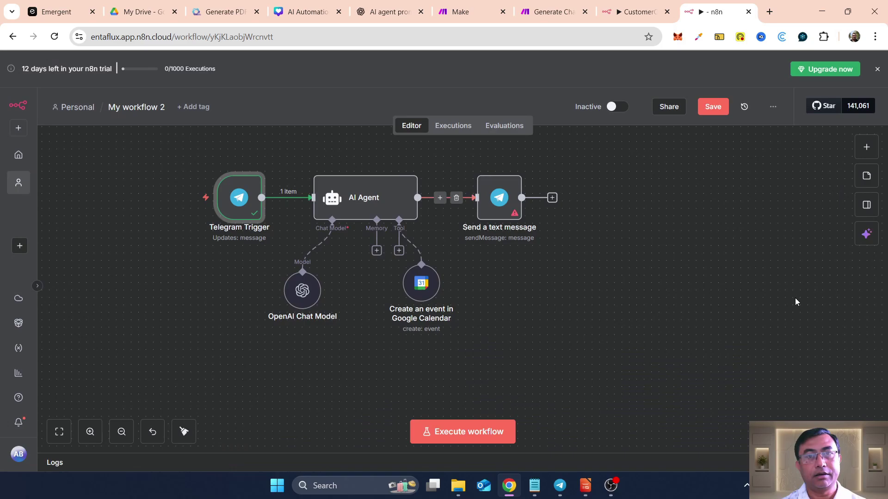
click(505, 208)
double_click(505, 207)
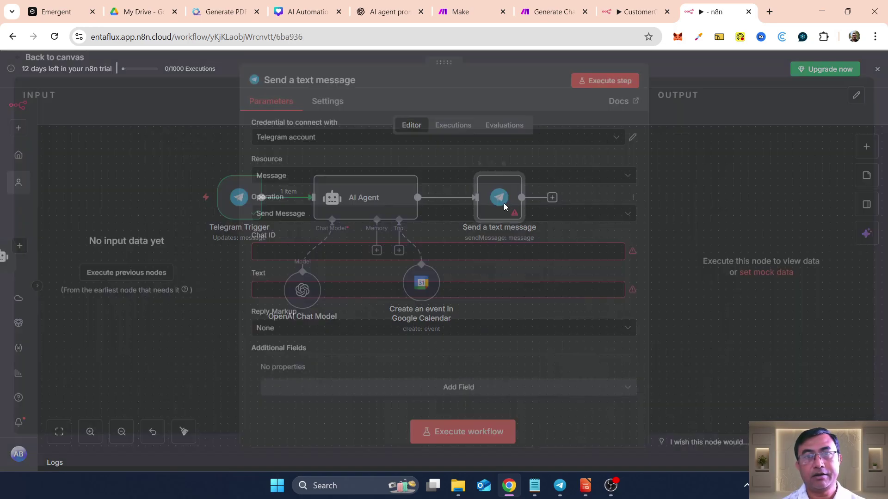
click(347, 250)
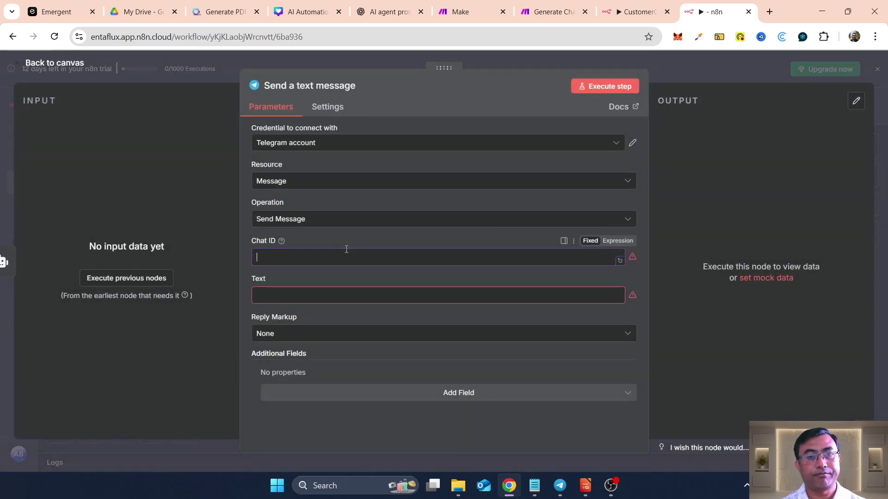
key(ctrl+v)
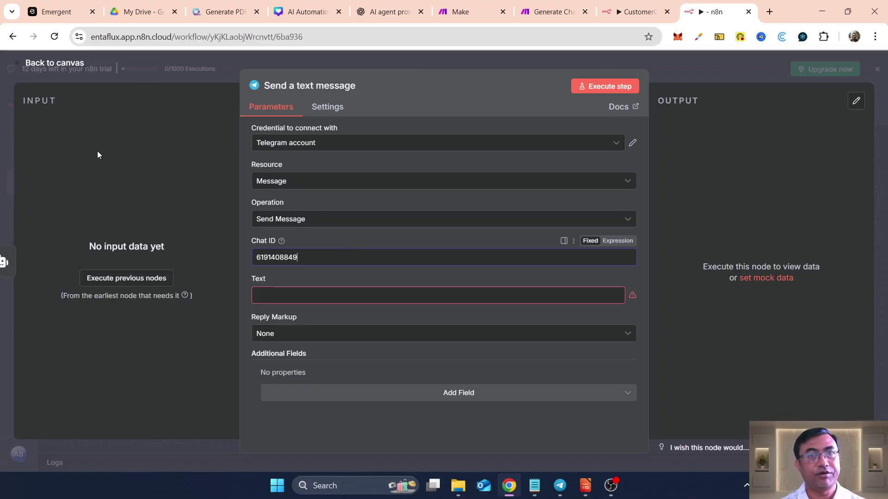
click(74, 69)
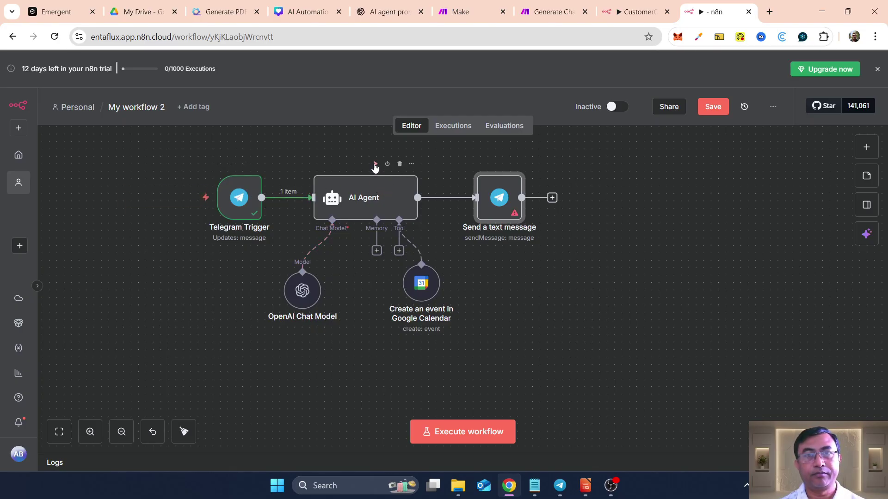
Step: Execute the AI Agent node on its own and review its output
click(375, 164)
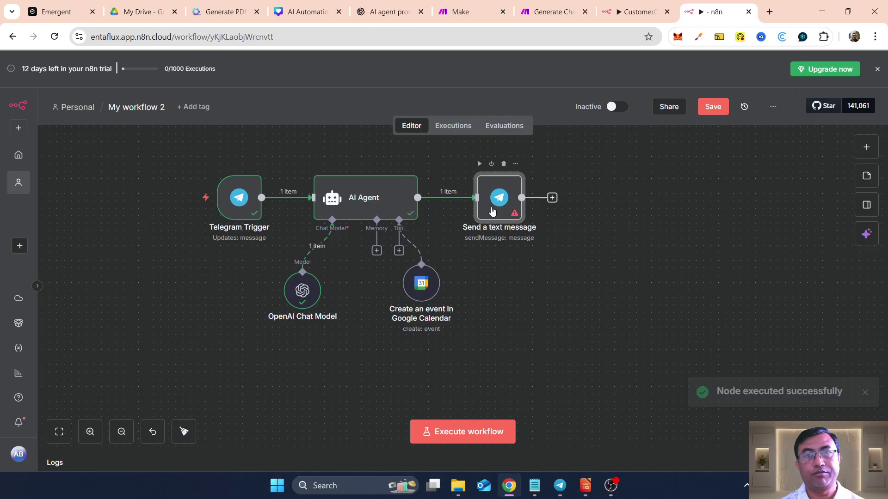
double_click(383, 199)
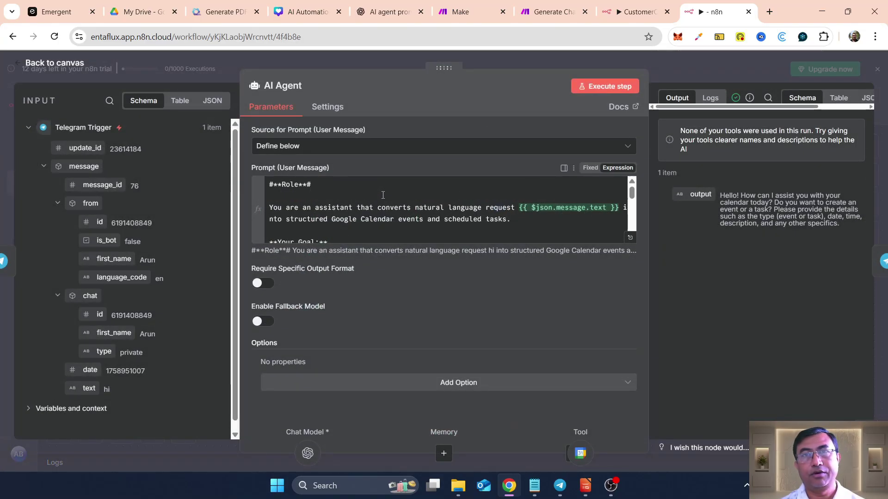
click(69, 63)
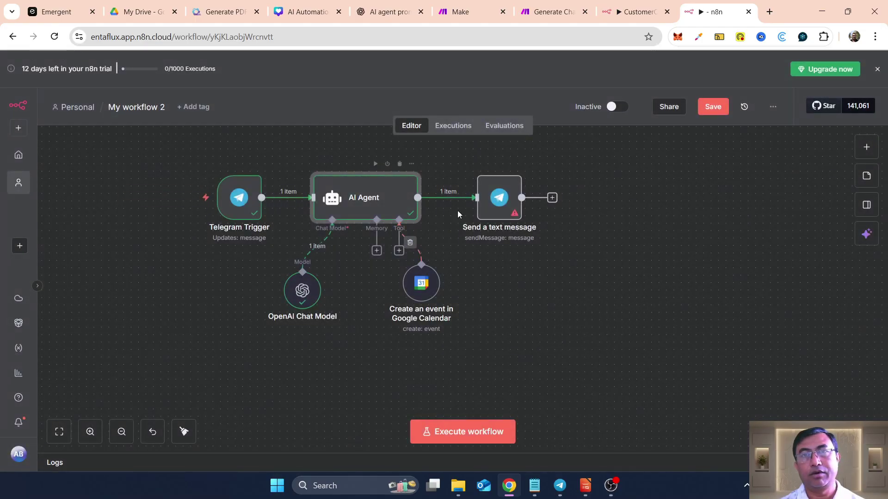
Step: Map the AI Agent's output, {{ $json.output }}, to the Text of the "Send a text message" node and execute that node
double_click(492, 201)
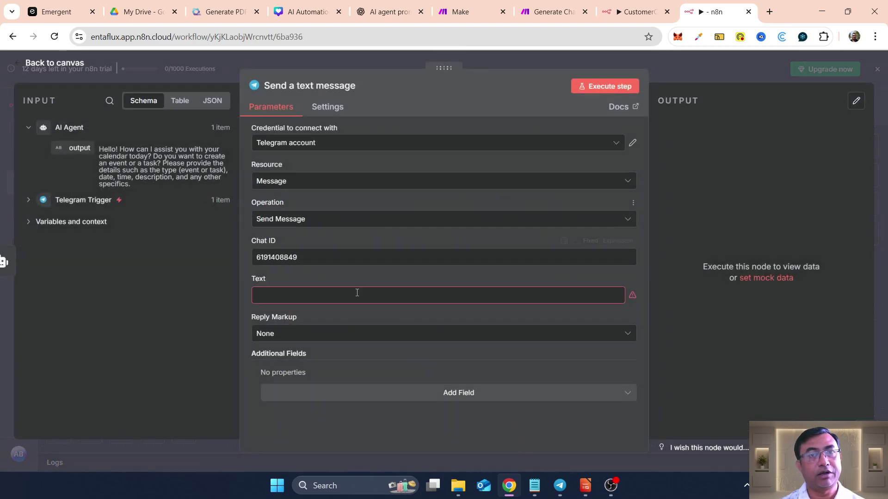
drag(81, 149, 293, 299)
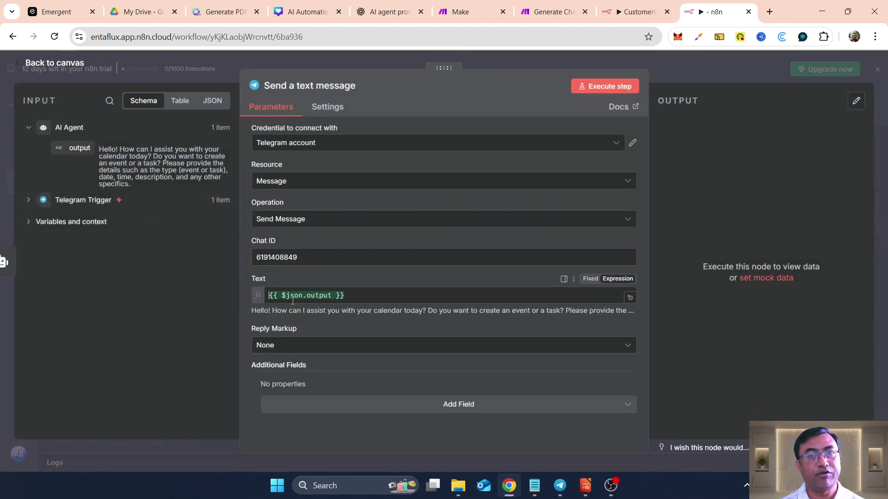
click(603, 86)
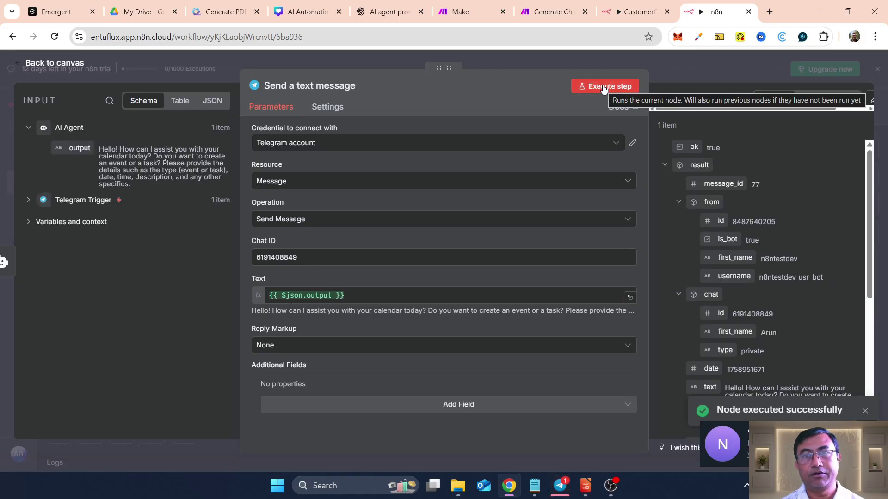
Step: Switch to Telegram to check the message sent by the n8ntestdev bot, and return to the n8n workflow canvas
click(559, 483)
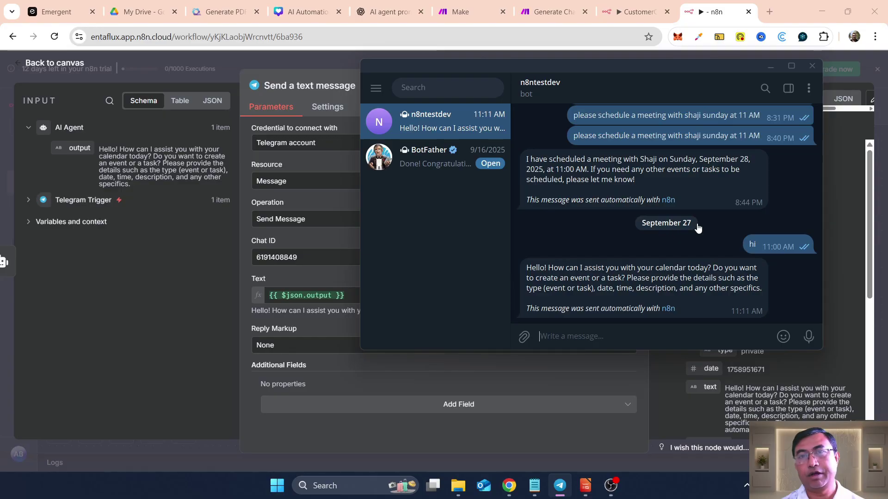
click(770, 68)
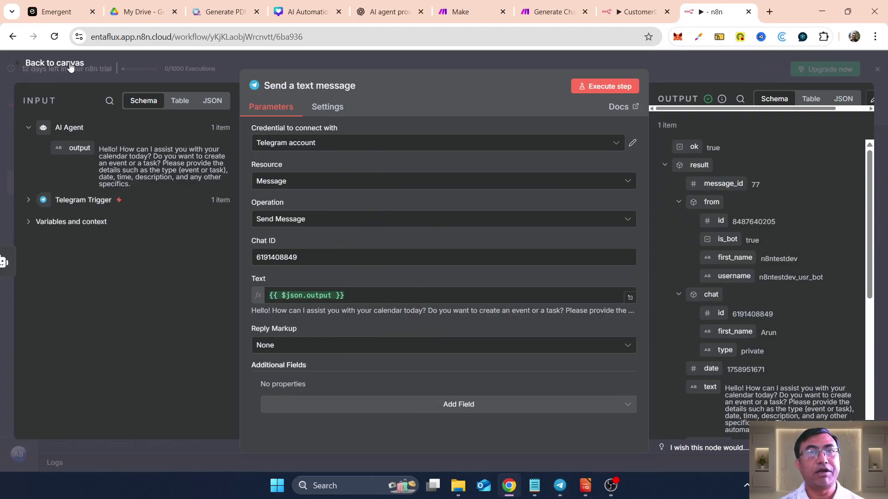
click(54, 63)
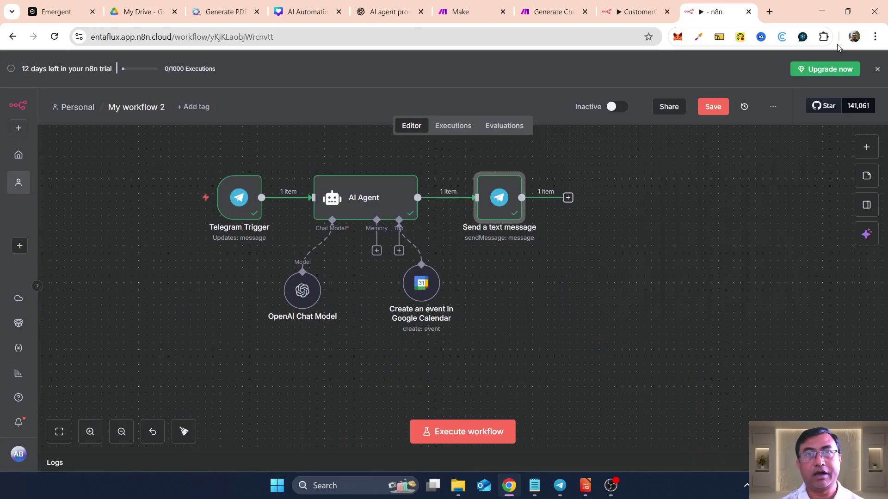
Step: Open Google Calendar in a new browser tab, check the schedule for September 28, 2025, and return to the n8n workflow
click(770, 12)
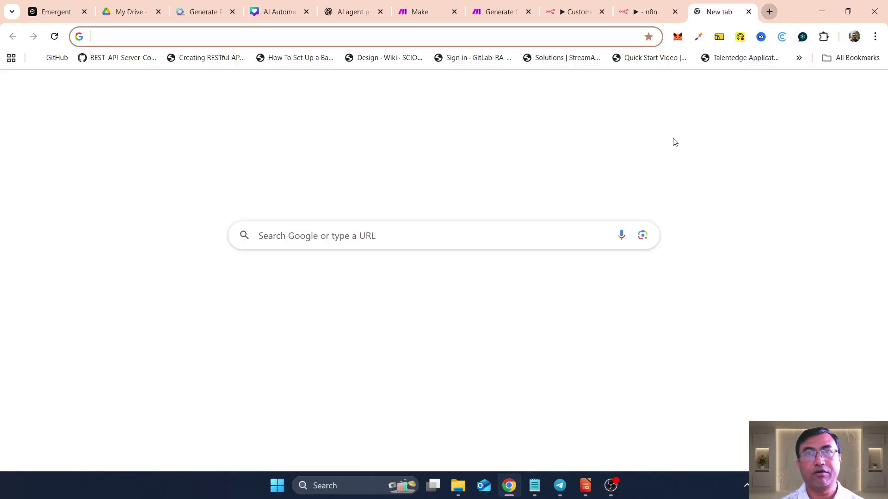
click(833, 89)
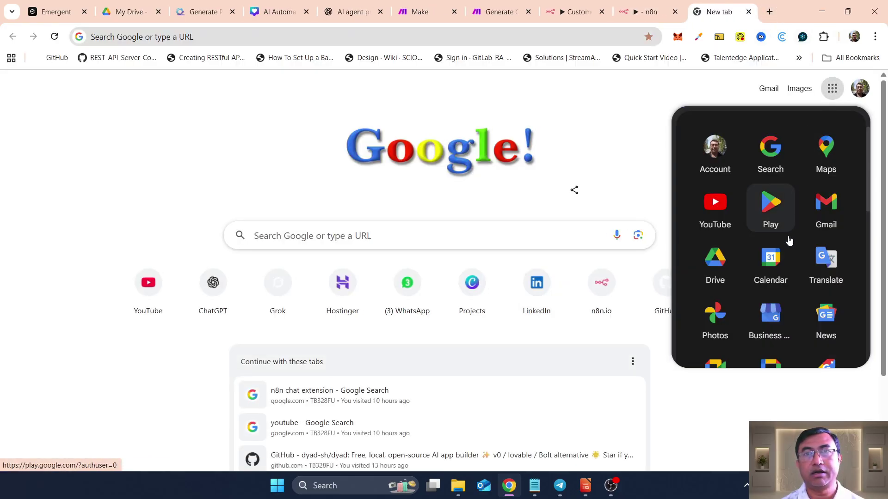
click(774, 256)
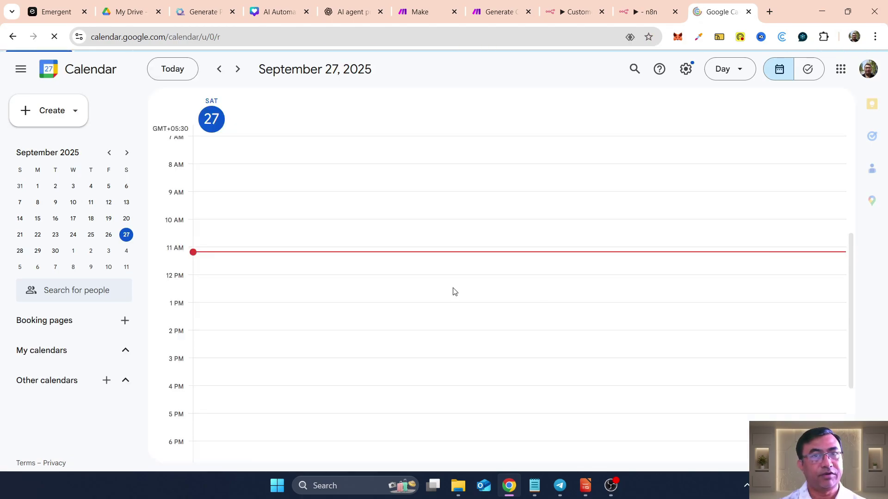
click(20, 251)
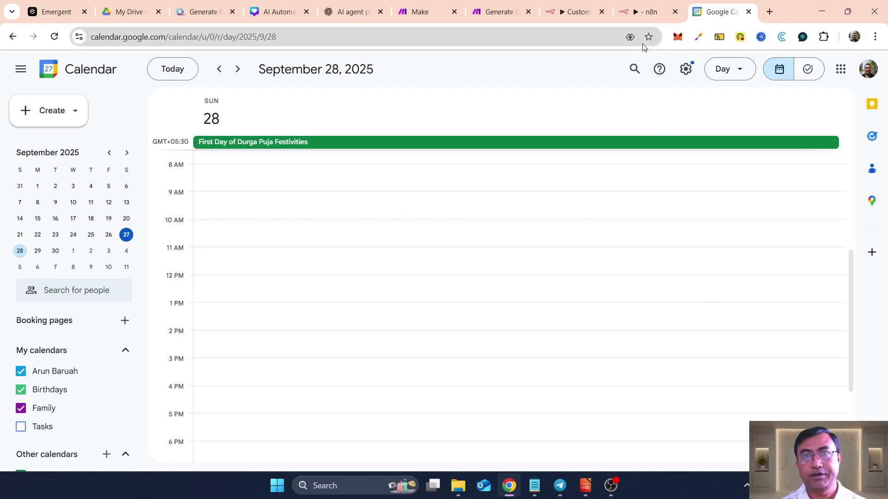
click(645, 11)
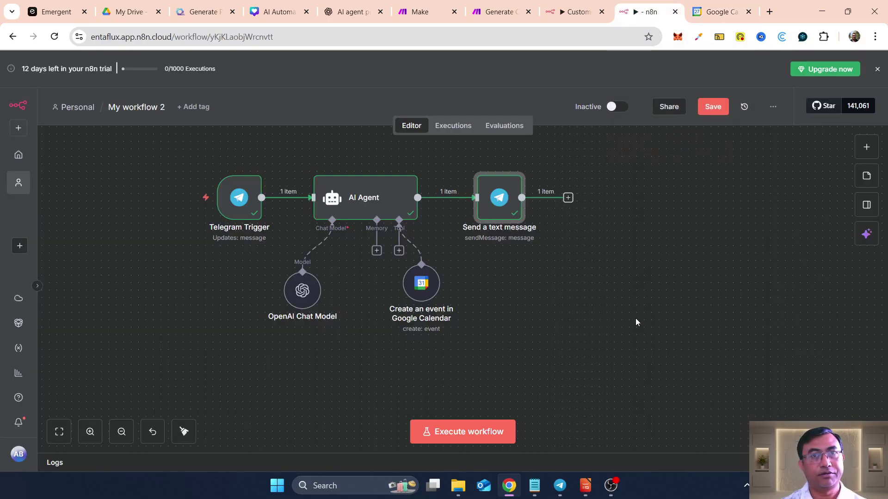
Step: Execute the workflow and send the n8ntestdev bot a Telegram message asking to schedule a meeting with a named contact "sunday at 11 AM"
click(468, 431)
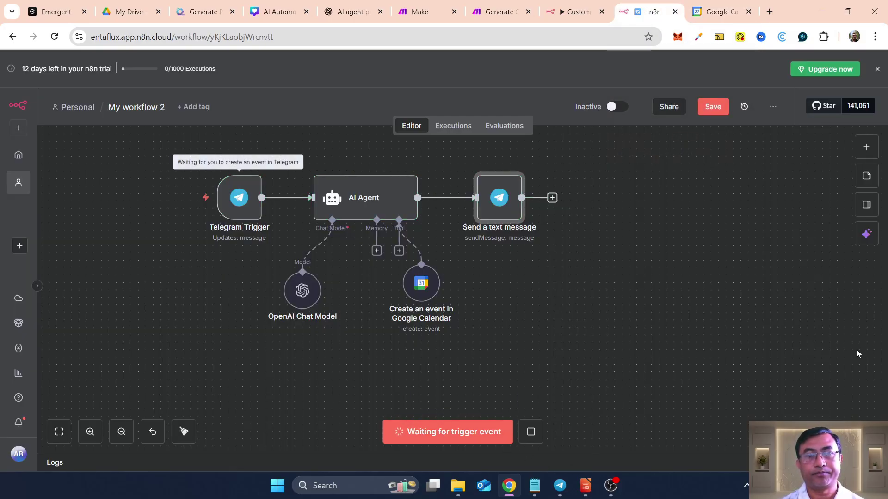
click(560, 486)
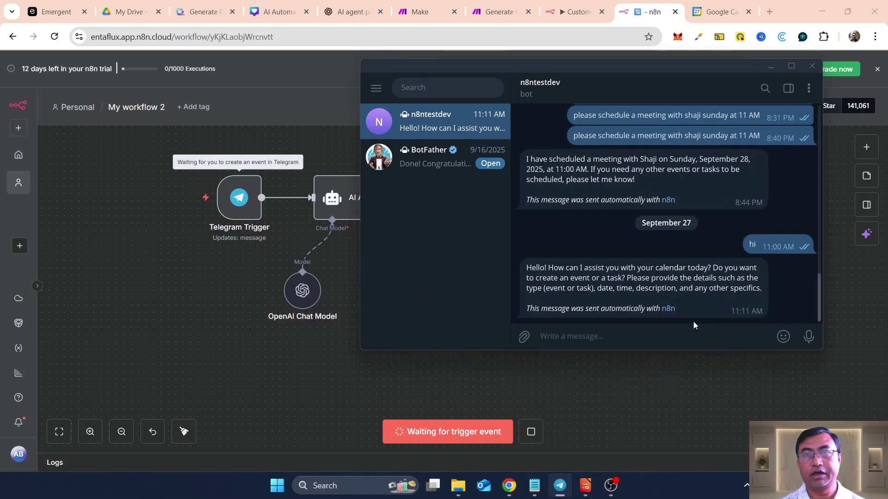
click(595, 331)
text(please schedule a)
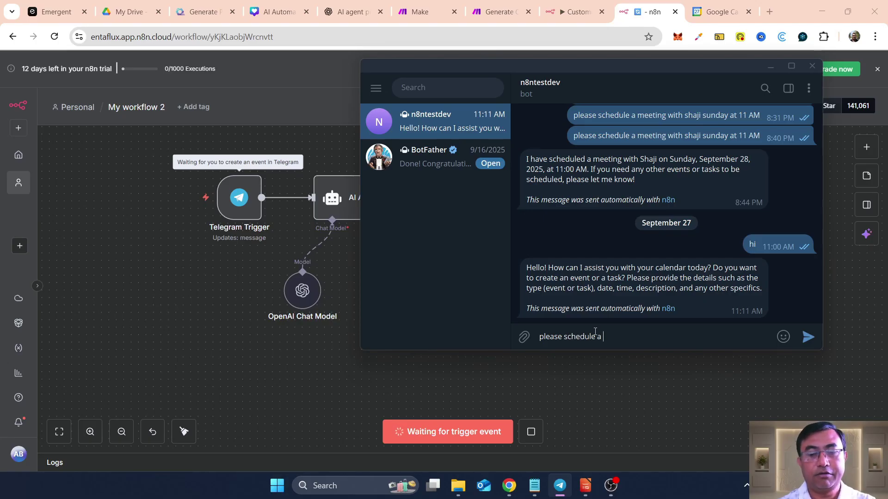
text( meeting)
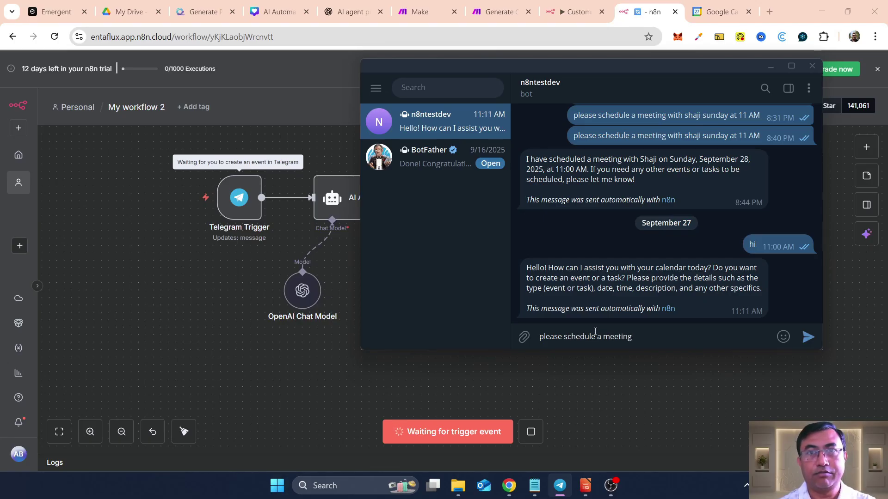
text( wi)
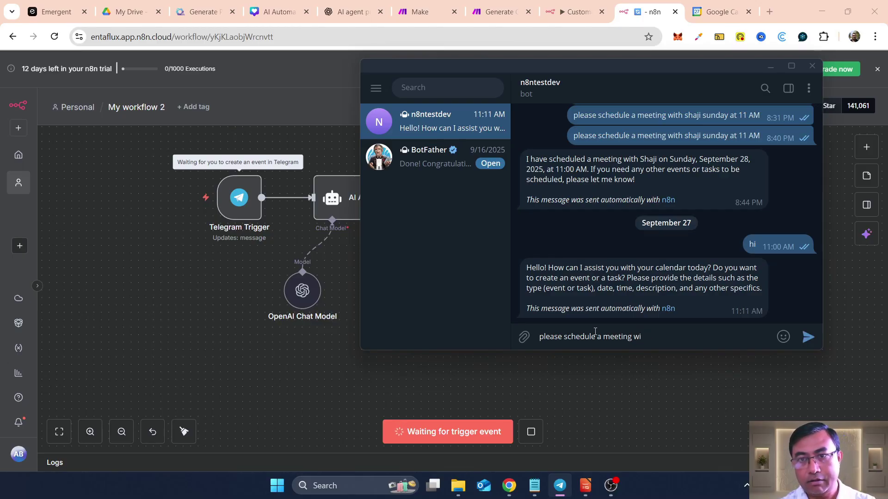
text(tnth Sha)
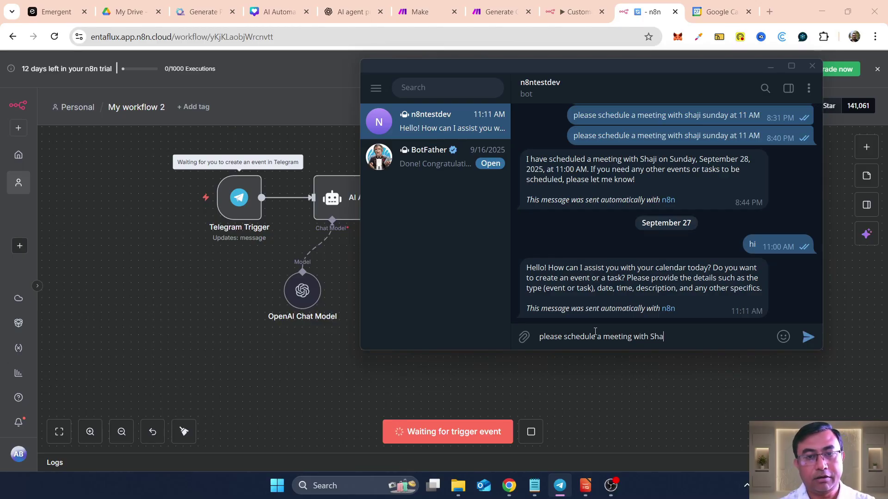
text(ine)
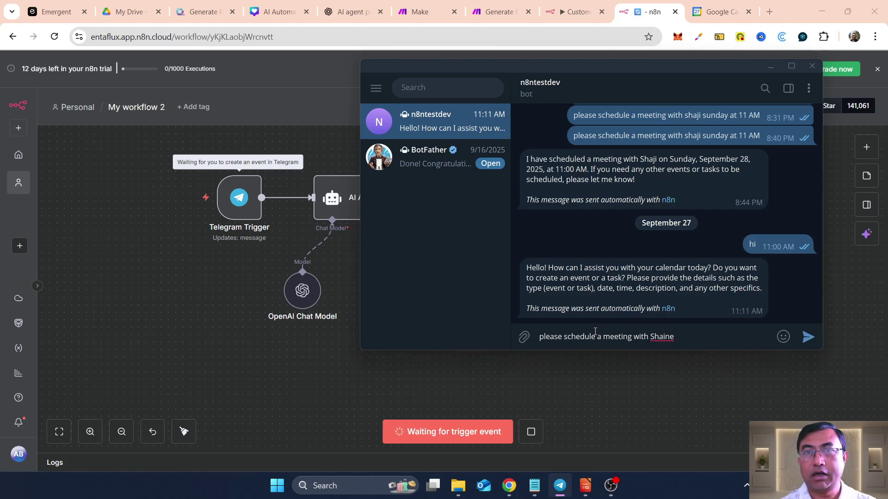
text( sunday )
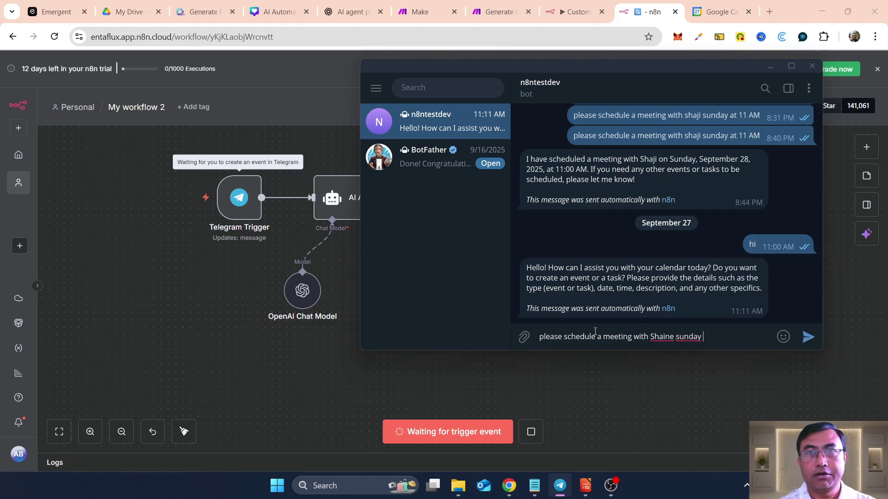
text(at 11 AM)
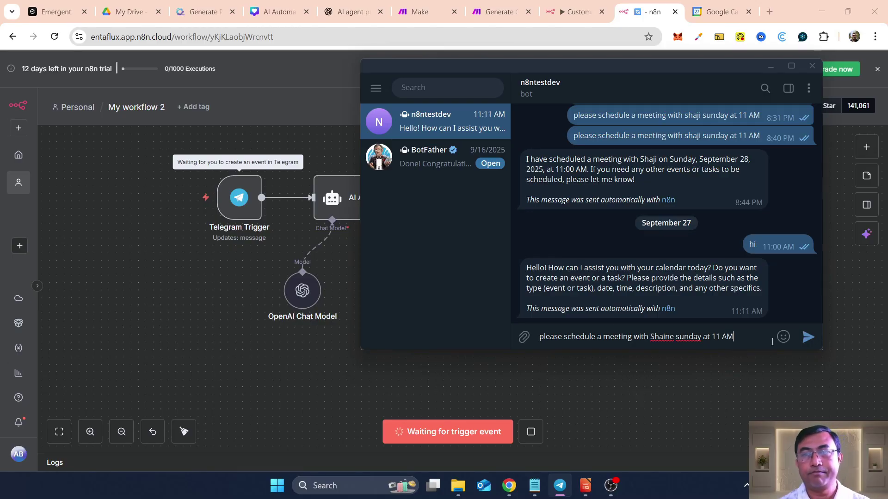
click(807, 337)
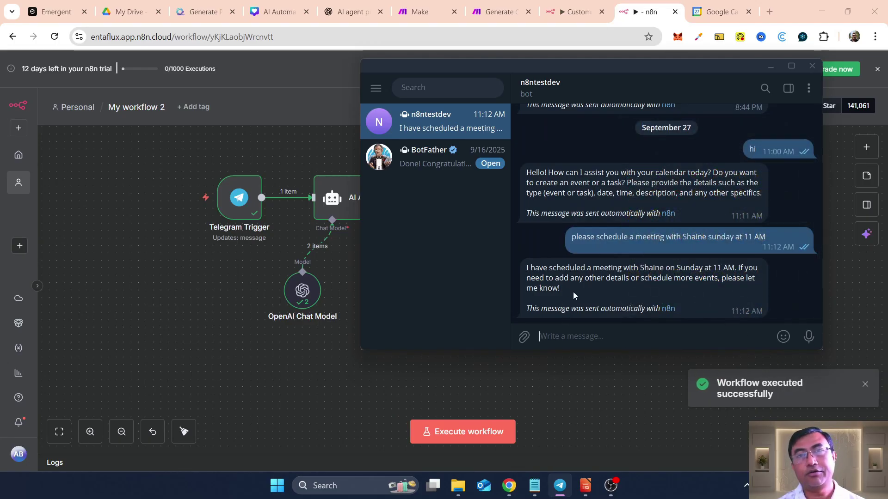
Step: Leave Telegram, switch to Google Calendar, reload it and check September 28, 2025 for the requested 11 AM meeting
double_click(573, 293)
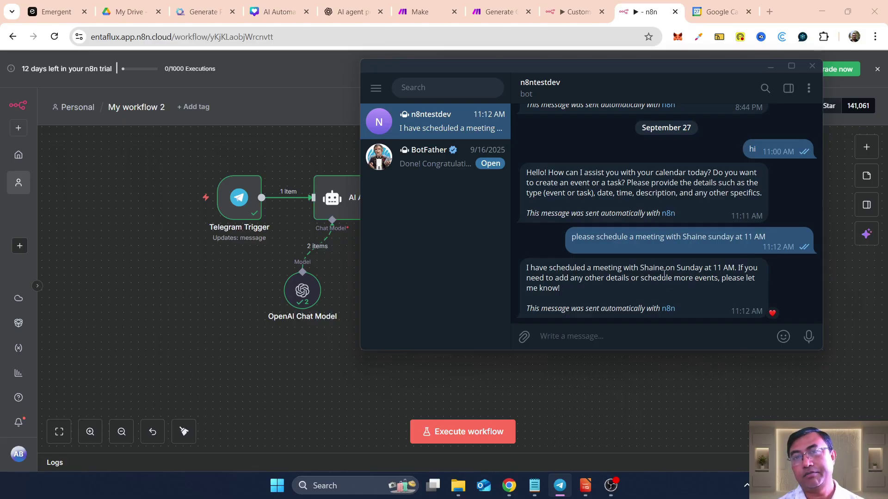
click(595, 394)
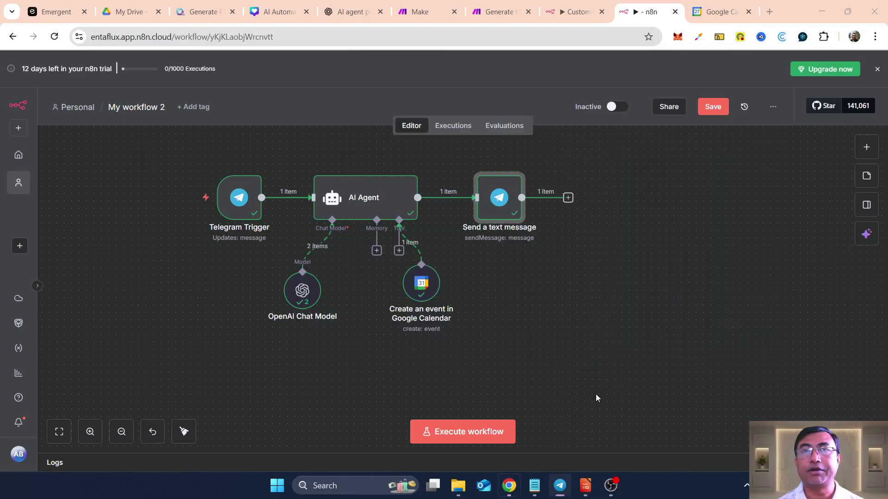
click(704, 14)
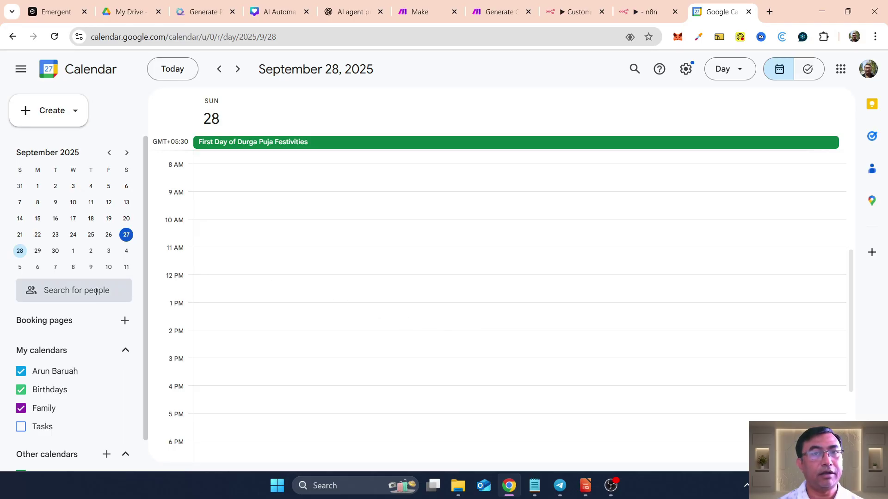
key(alt+Tab)
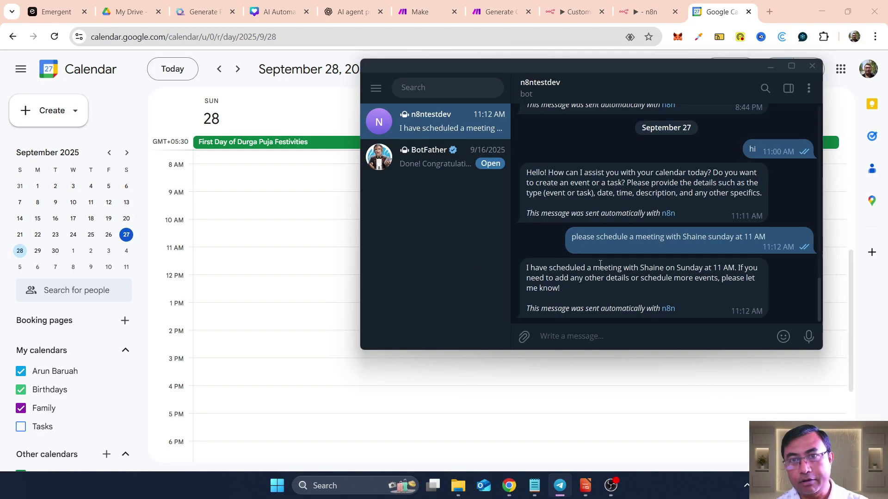
key(alt+Tab)
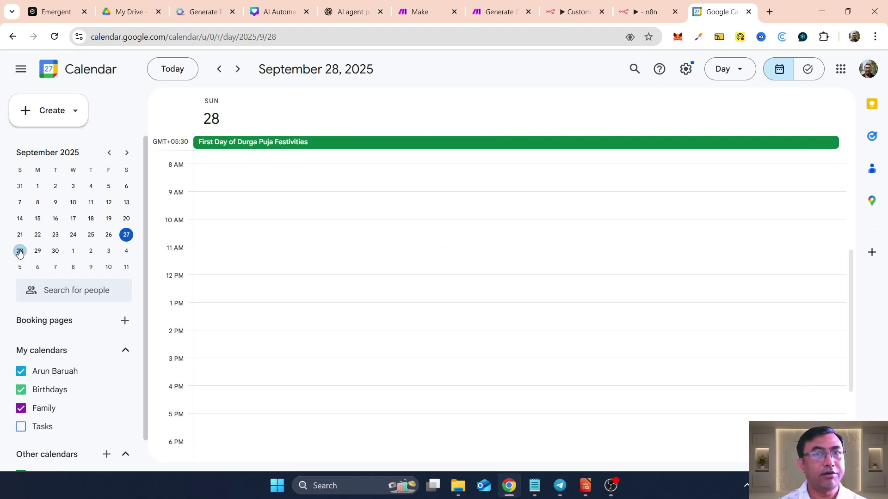
click(314, 38)
key(Return)
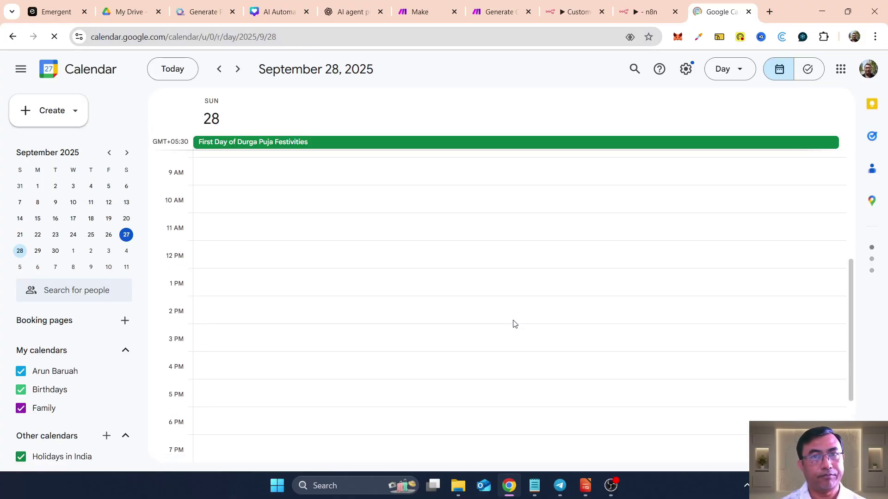
scroll(514, 324, down, 7)
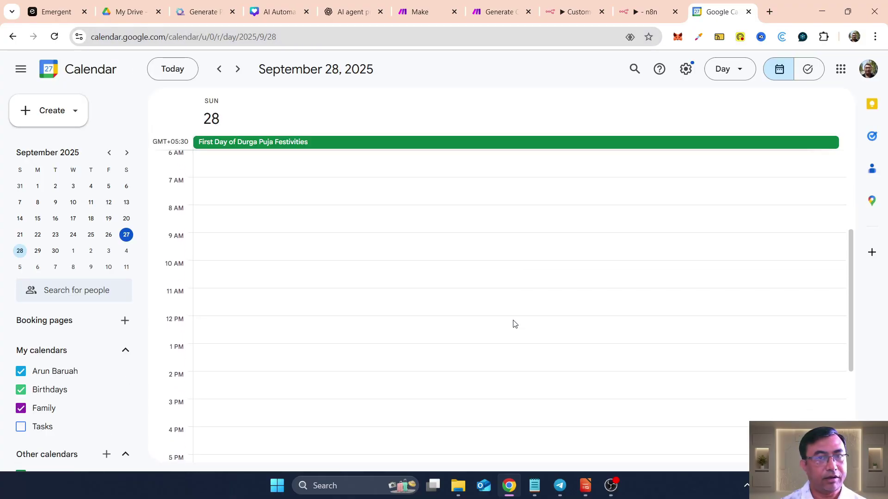
scroll(515, 324, up, 8)
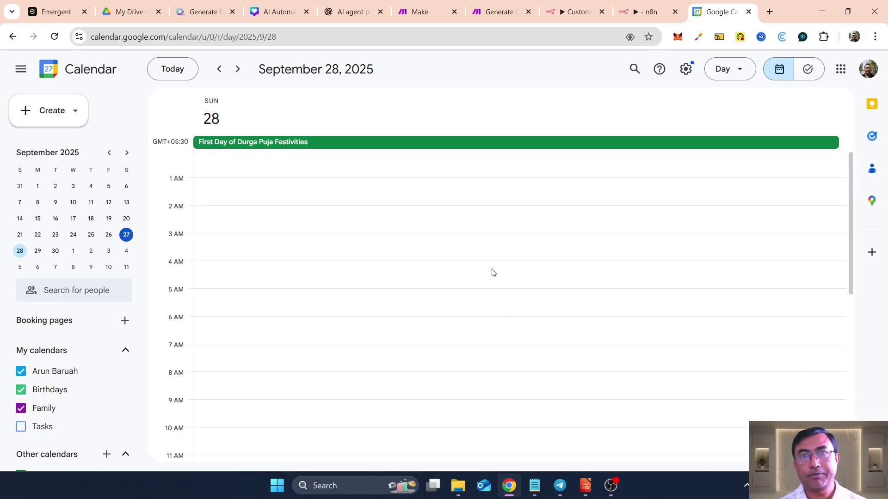
Step: Return to the n8n workflow, open the AI Agent node and review its user message prompt from role to closing instructions
click(642, 14)
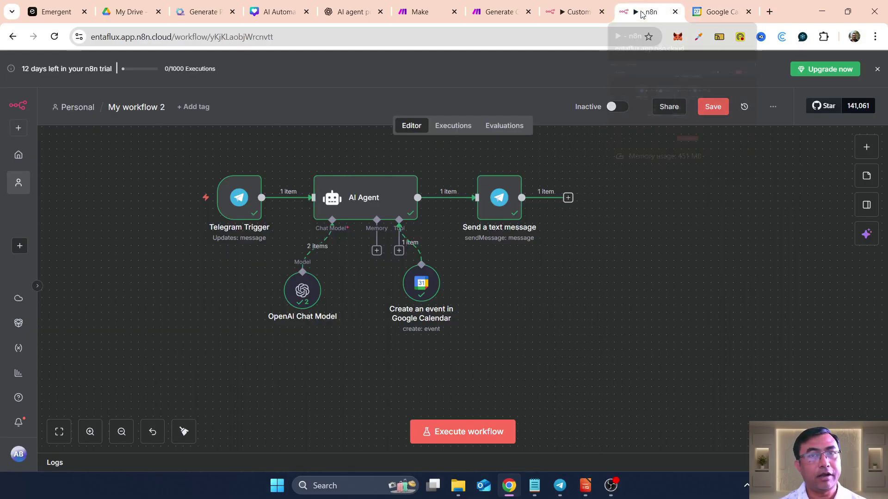
double_click(351, 203)
scroll(499, 235, down, 10)
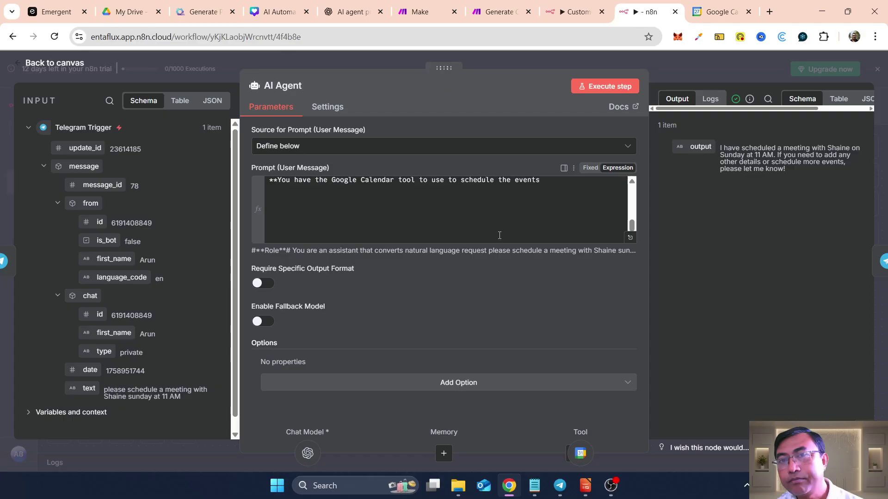
scroll(499, 235, down, 1)
scroll(499, 235, up, 3)
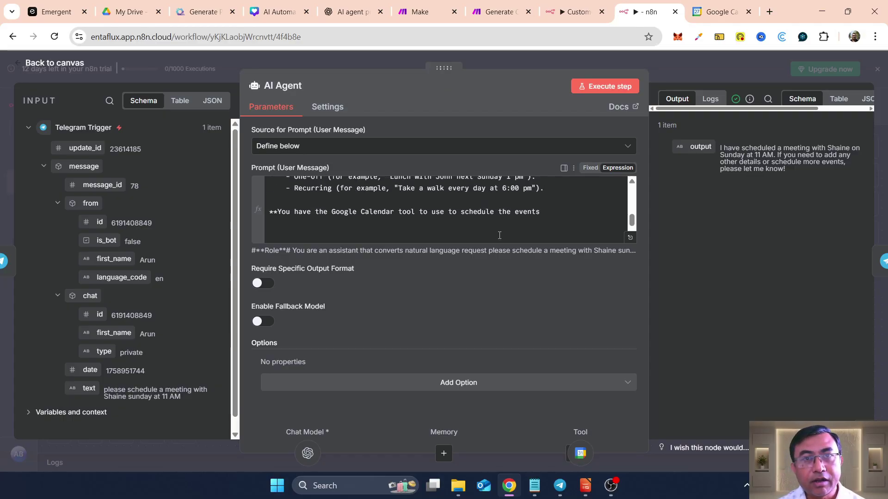
scroll(499, 235, down, 3)
scroll(499, 235, up, 5)
scroll(500, 236, up, 5)
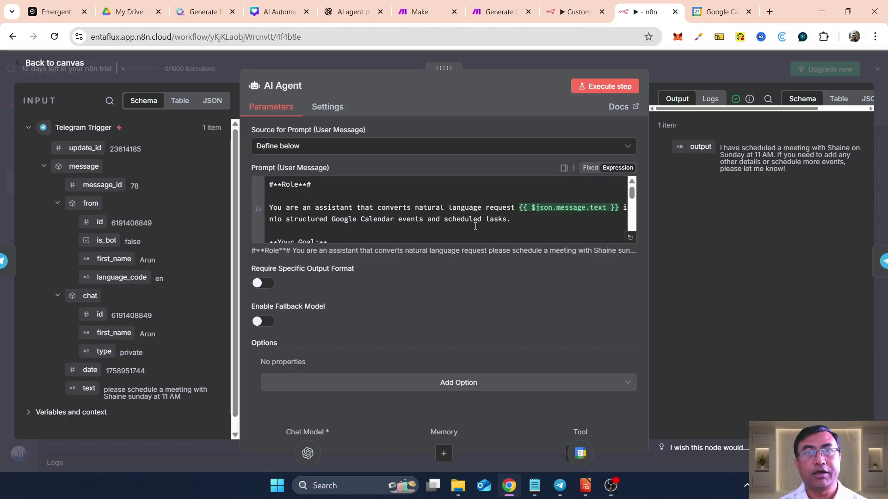
scroll(488, 222, down, 1)
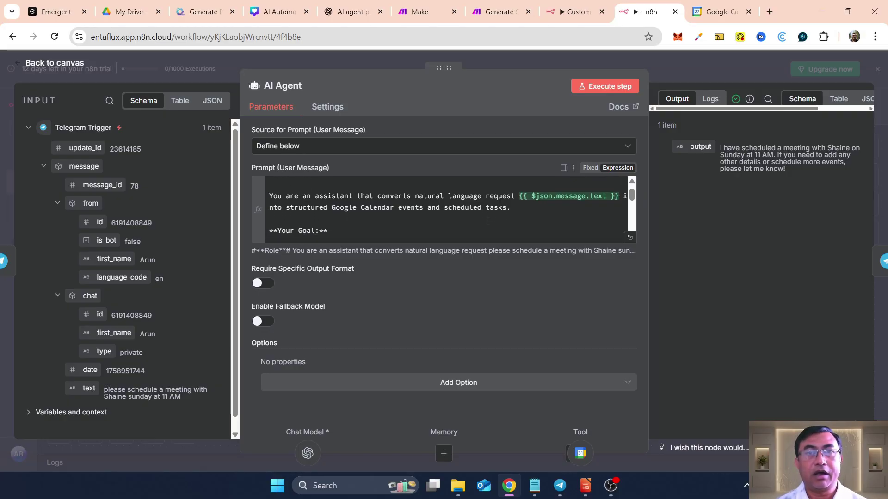
scroll(492, 227, down, 10)
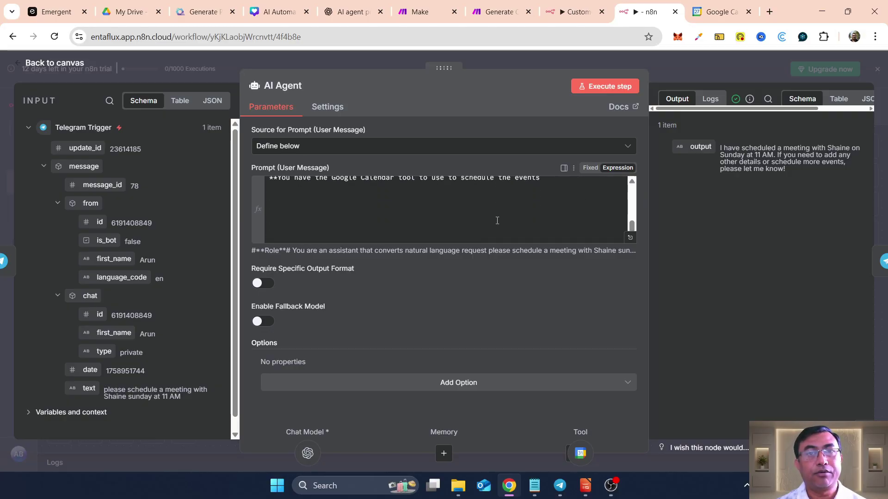
scroll(497, 221, up, 1)
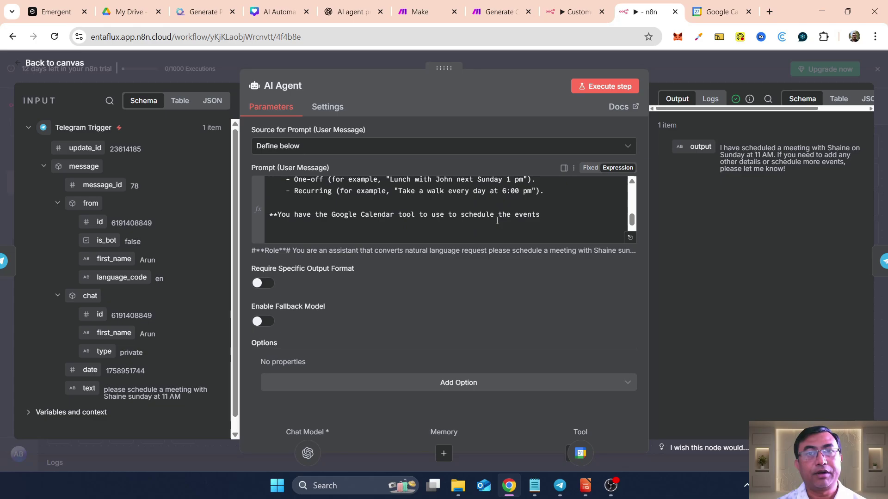
Step: Add the line "now is {{ $now }}" at the end of the AI Agent's prompt, using the $now context variable
click(549, 207)
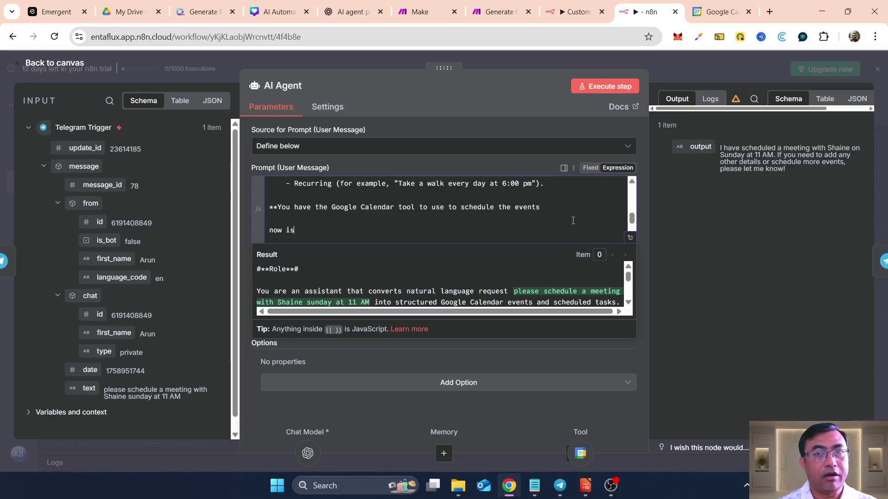
click(28, 413)
scroll(133, 380, down, 5)
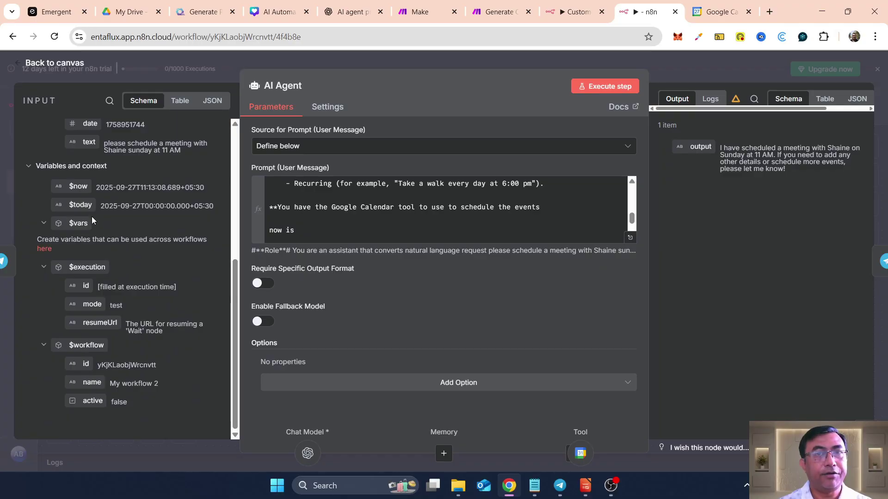
drag(78, 187, 301, 232)
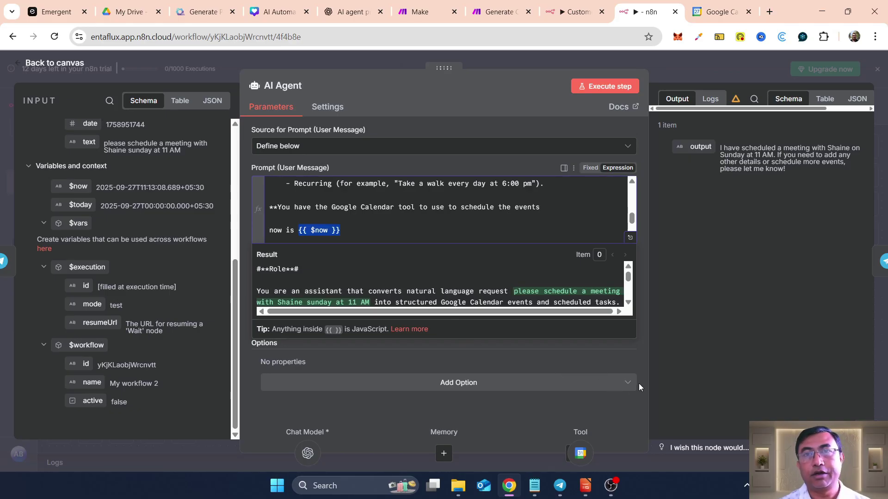
Step: Execute the AI Agent node, check September 28, 2025 in a reloaded Google Calendar, and return to the workflow canvas
click(597, 87)
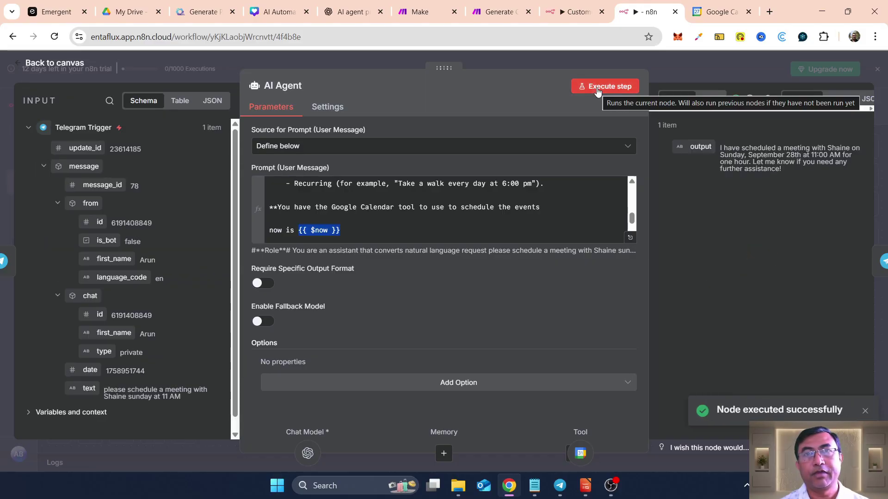
click(719, 11)
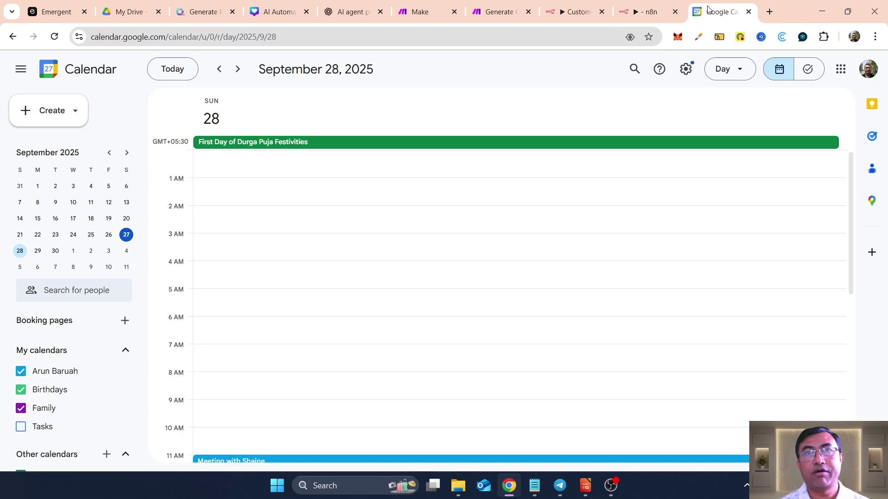
click(332, 37)
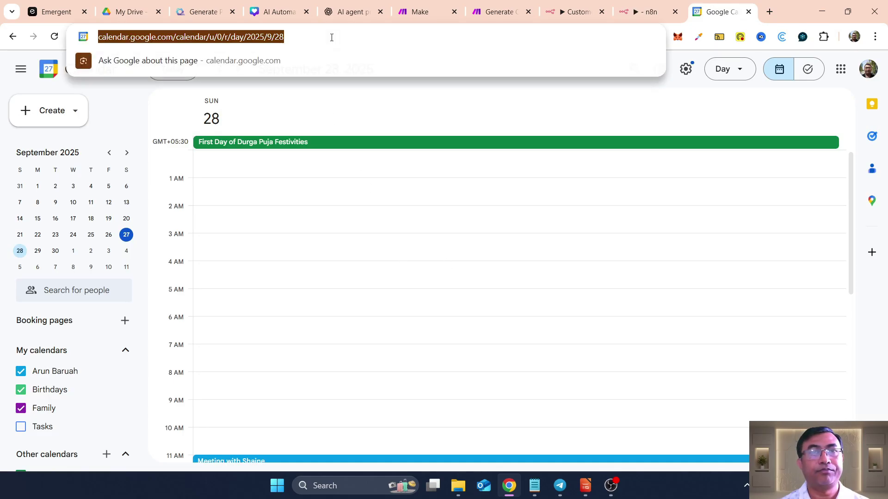
key(Return)
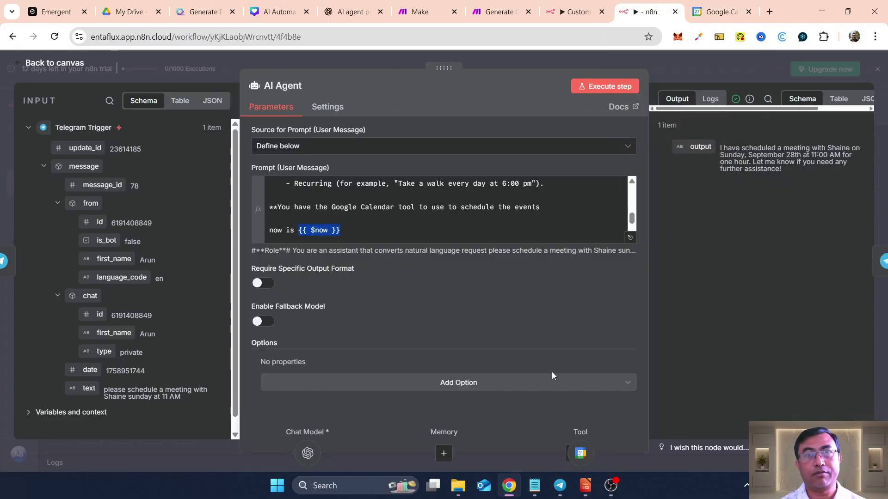
click(76, 65)
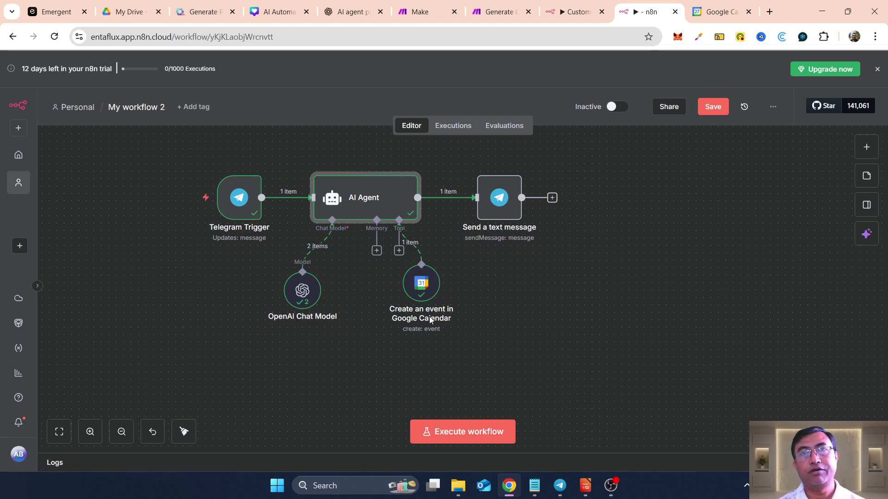
mouse_move(430, 250)
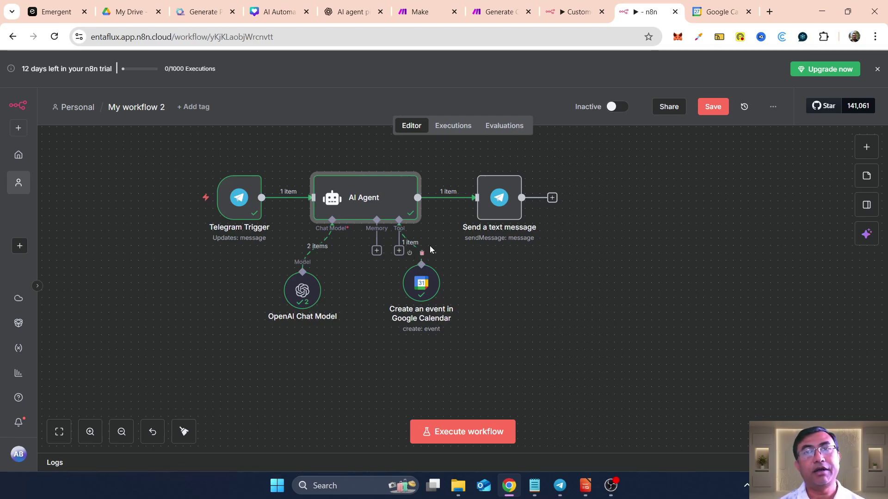
mouse_move(511, 220)
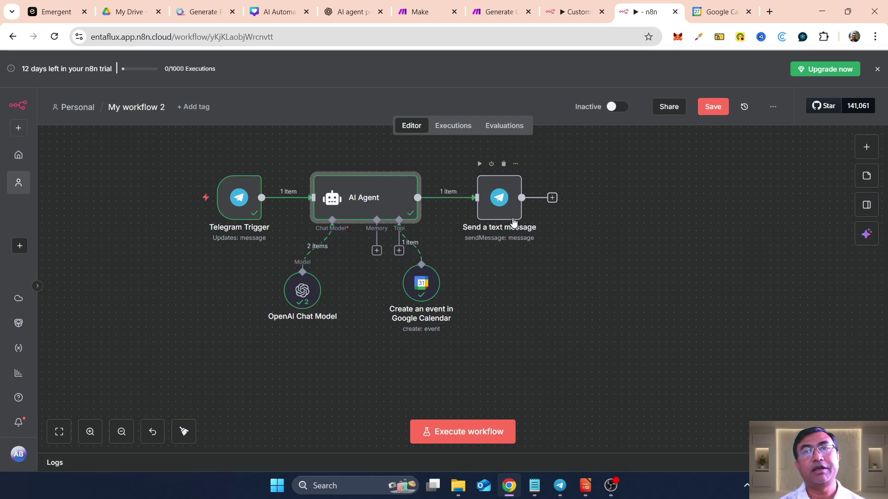